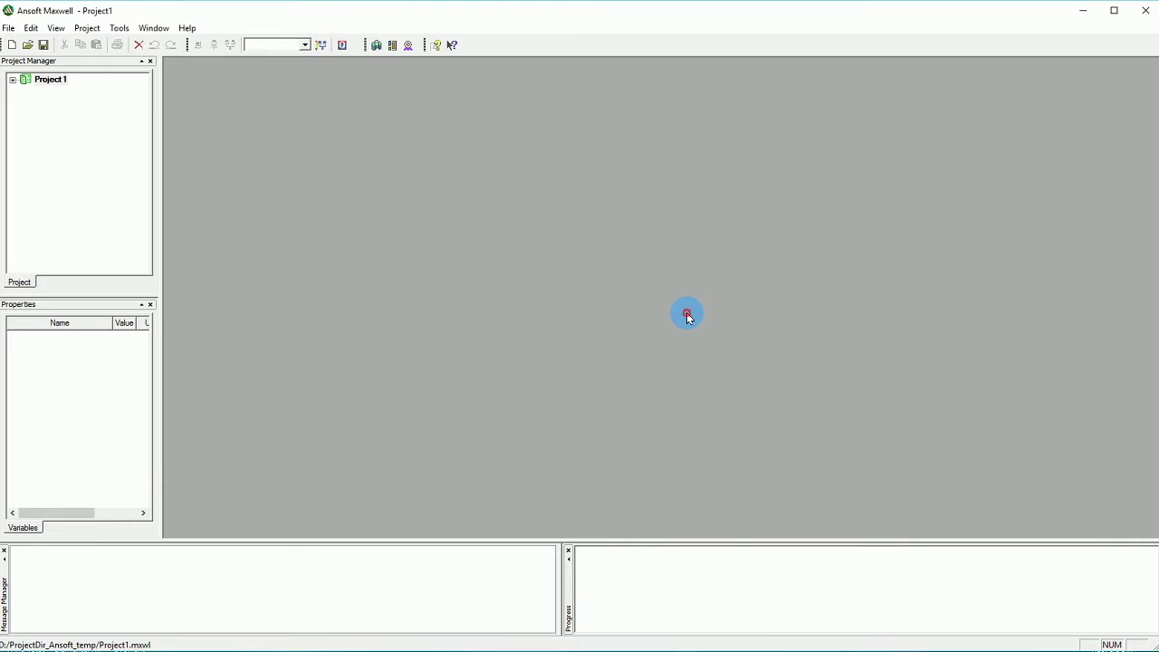
Insert a Maxwell 3D design and set its solution type to Transient
click(376, 45)
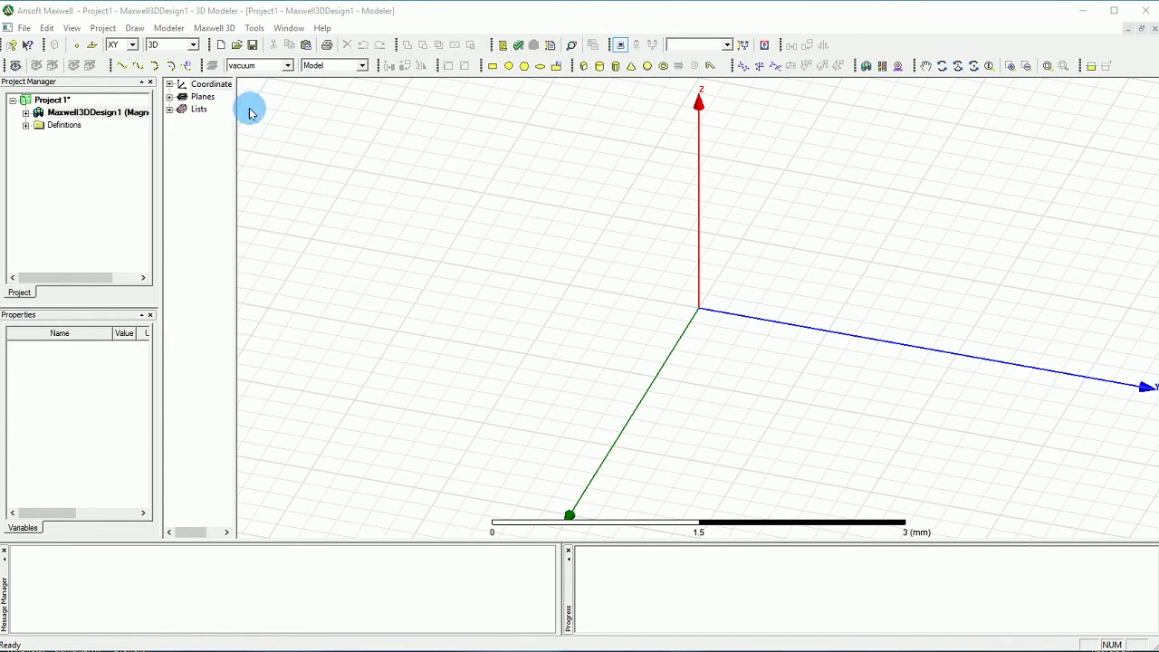
click(214, 27)
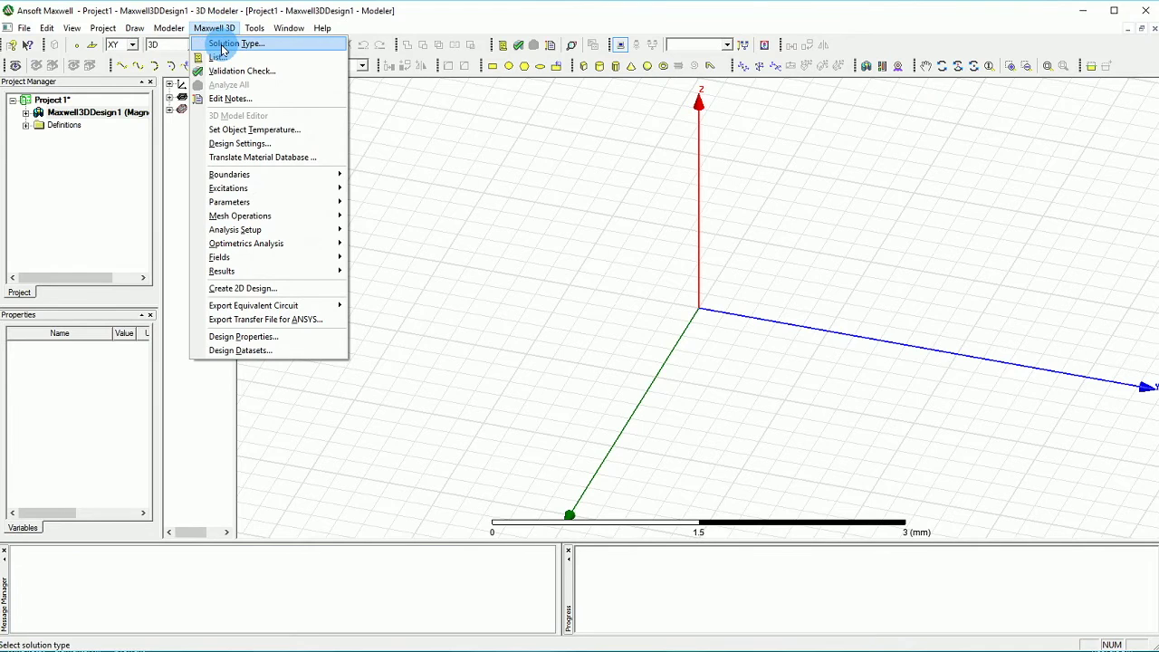
click(223, 44)
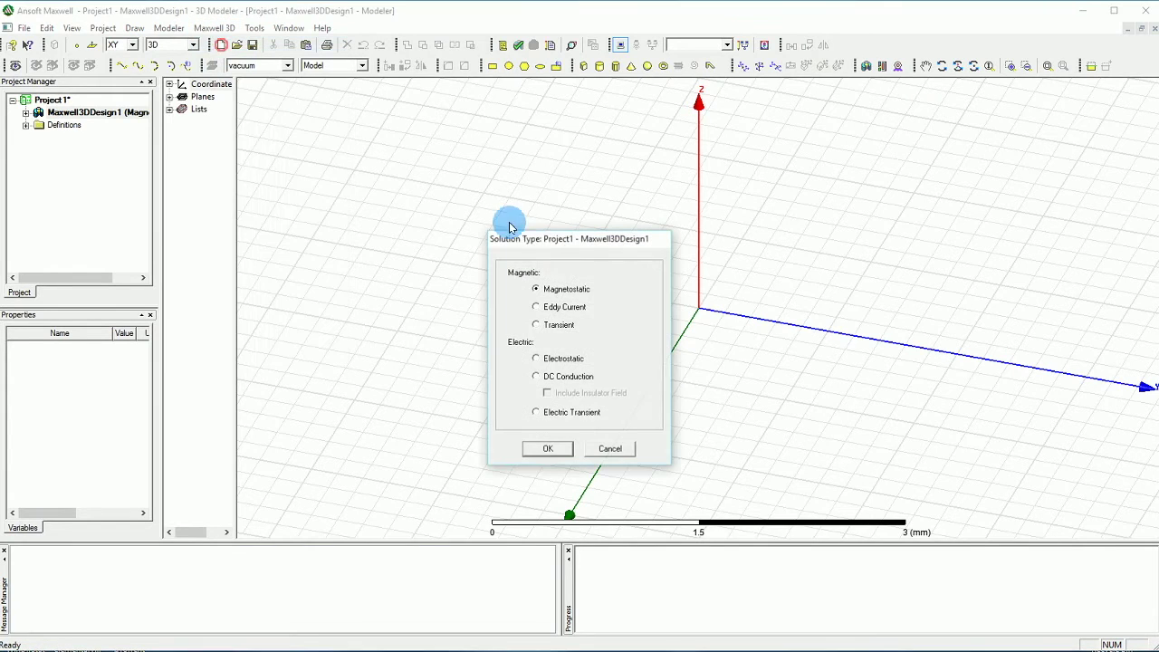
click(559, 328)
click(563, 452)
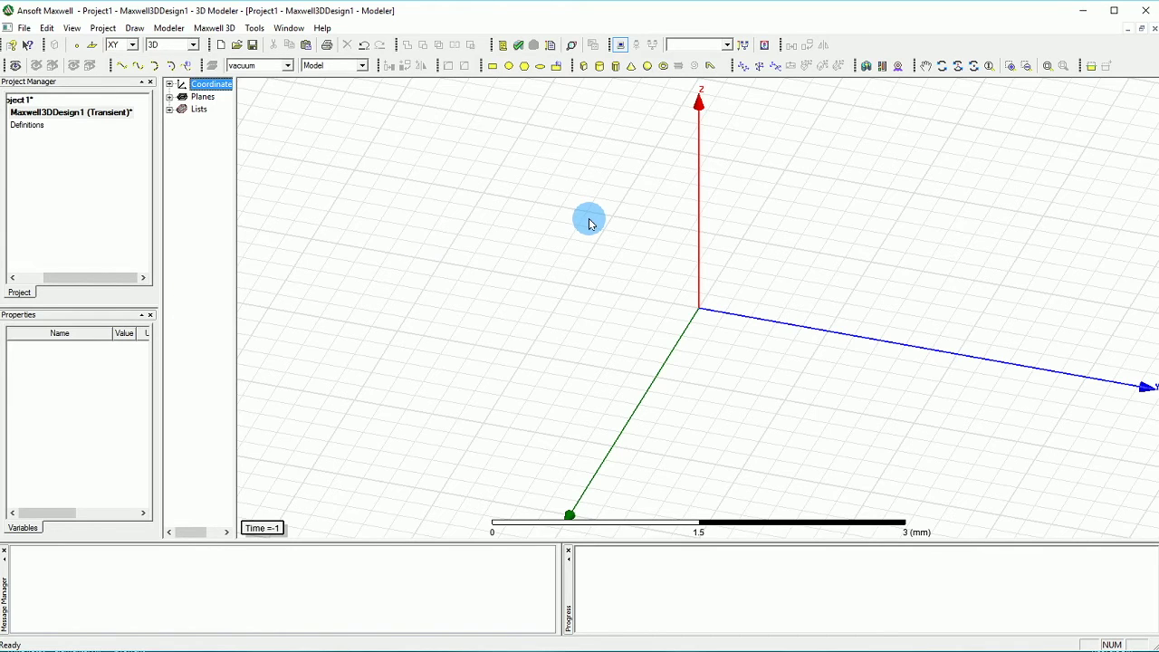
Draw a 24-segment regular polyhedron centred at the origin, radius point 2, 2, 0, 20 mm tall
click(616, 67)
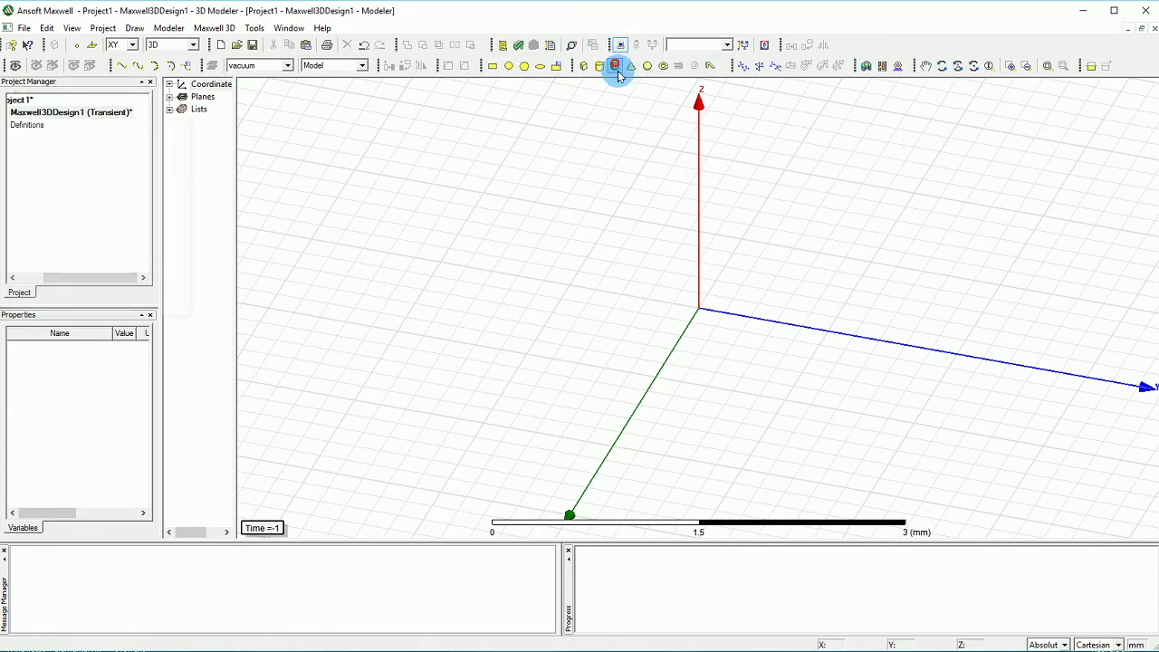
click(706, 312)
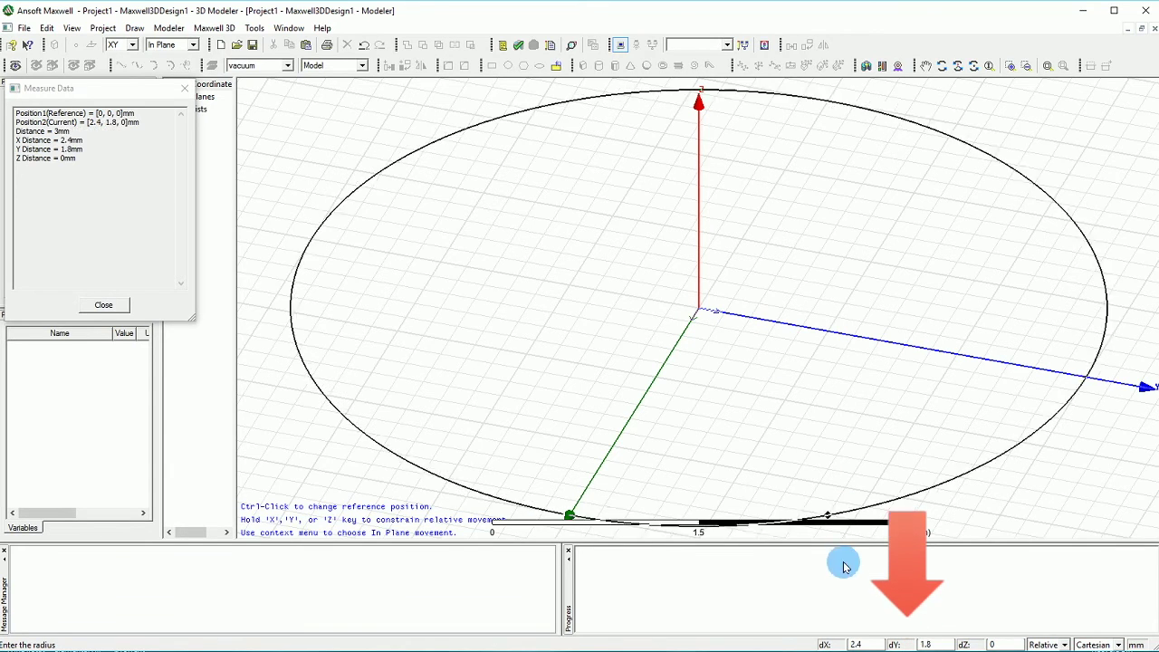
key(Tab)
key(Tab)
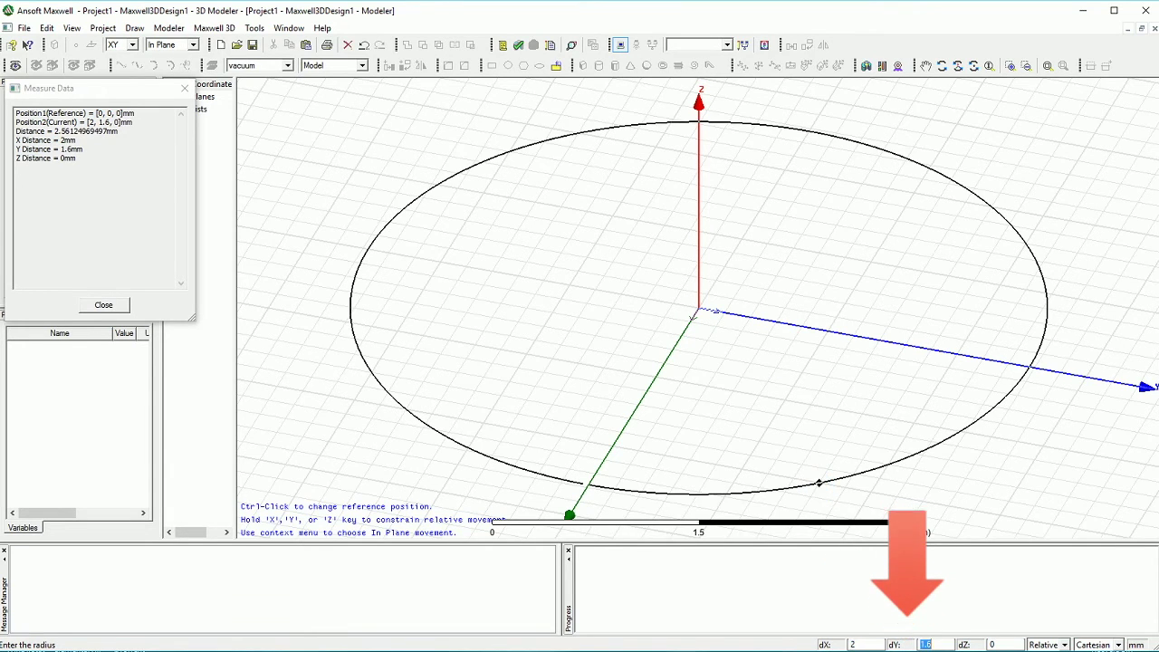
text(2)
key(Tab)
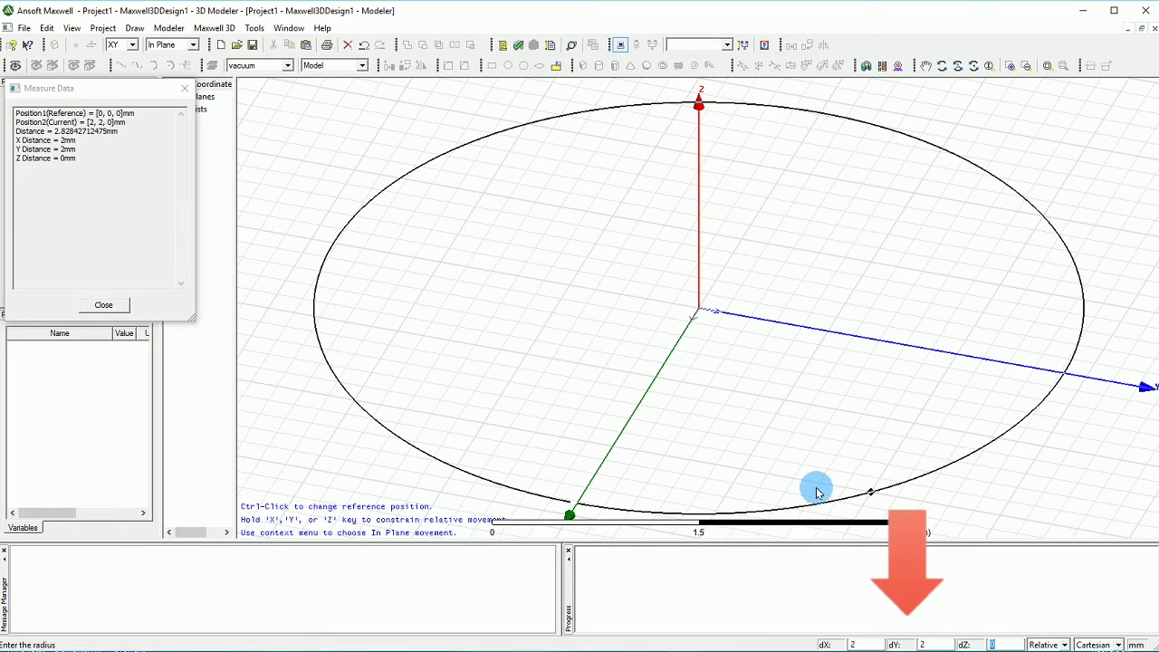
key(Return)
text(2)
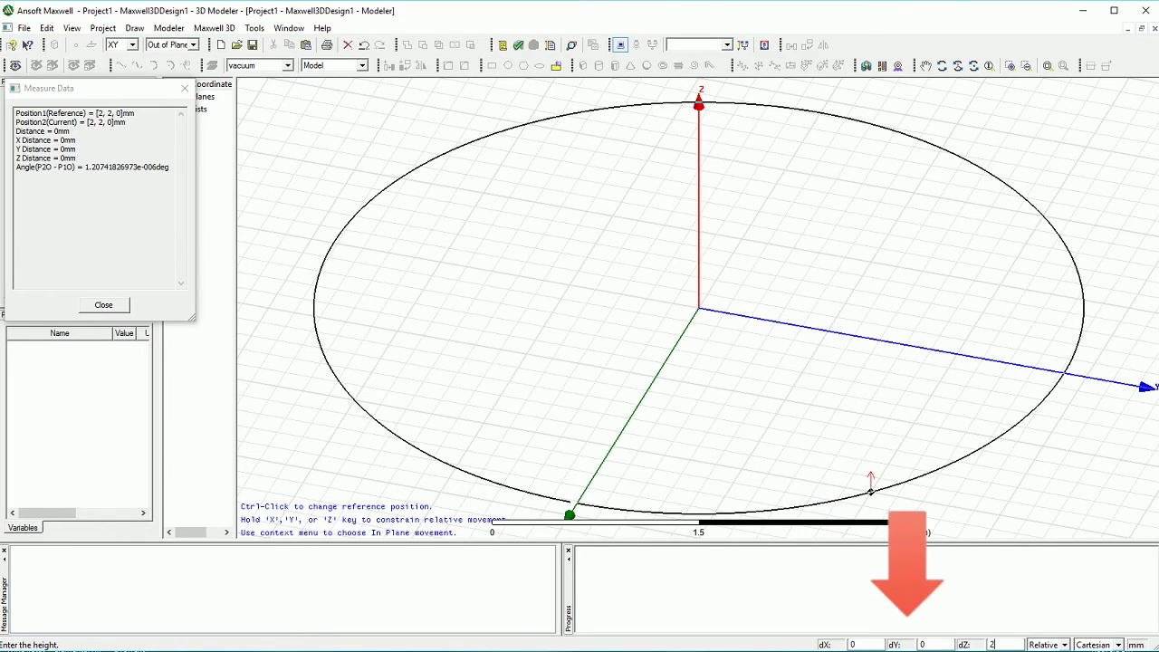
text(0)
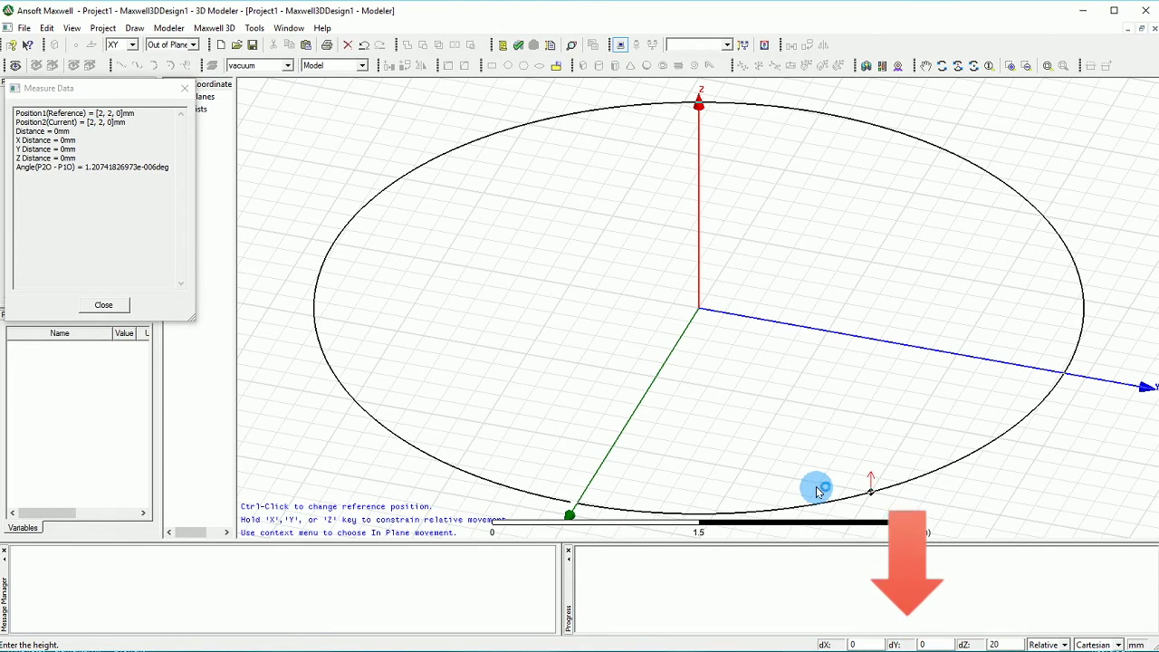
key(Return)
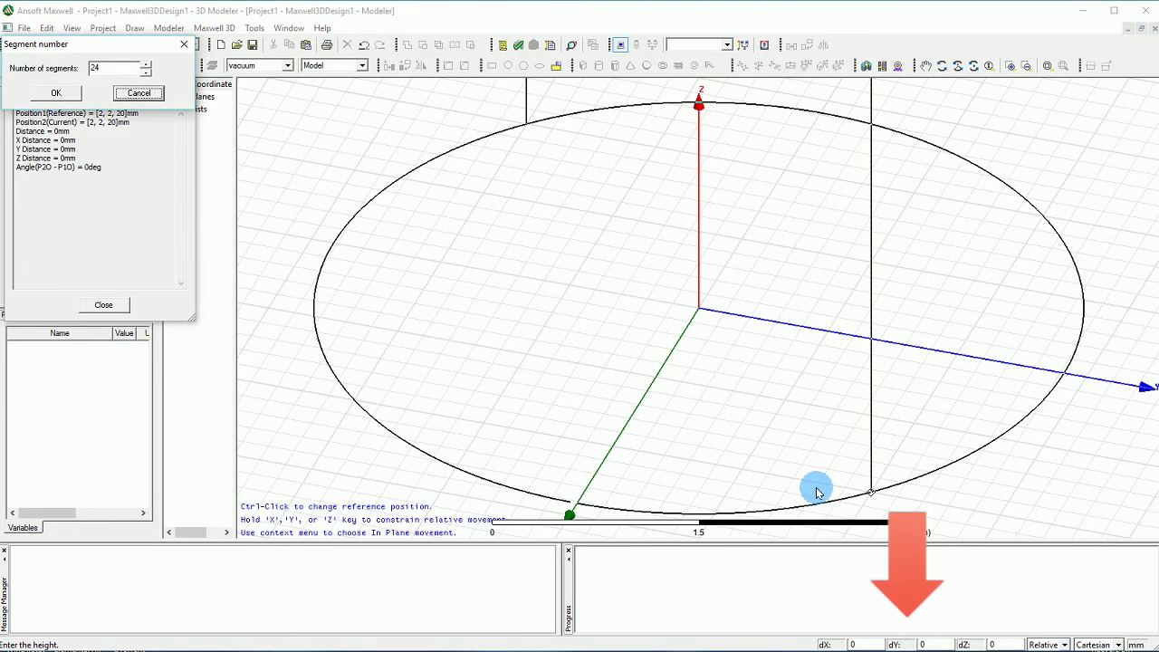
click(56, 93)
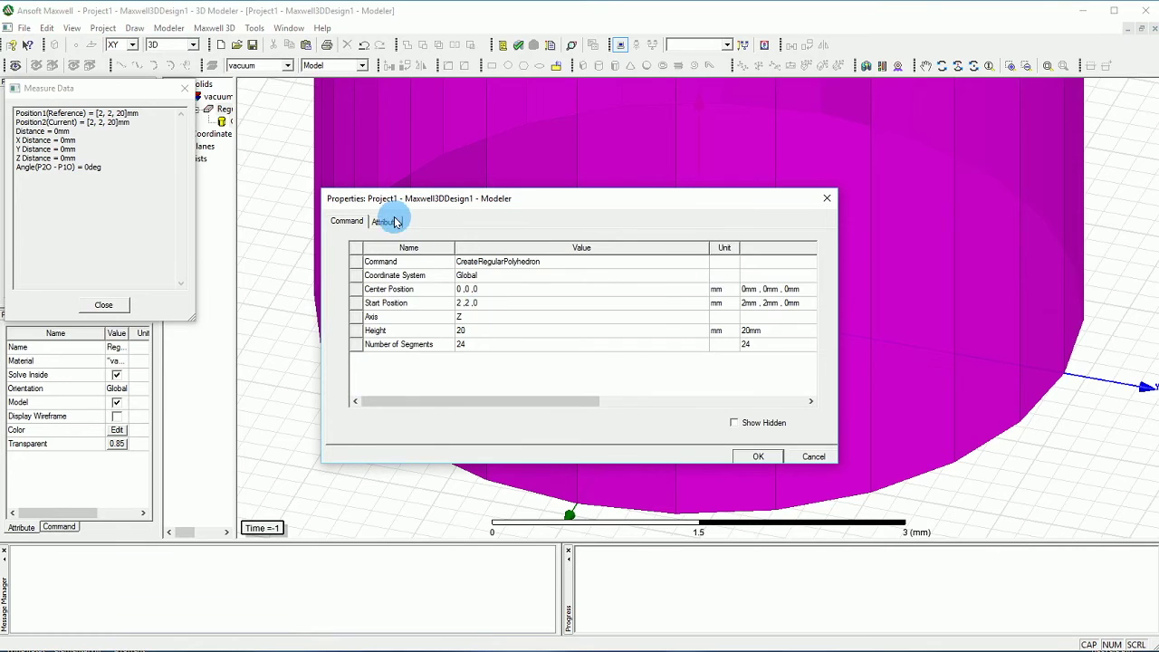
Colour the polyhedron bright green in its attribute settings
click(393, 222)
click(654, 345)
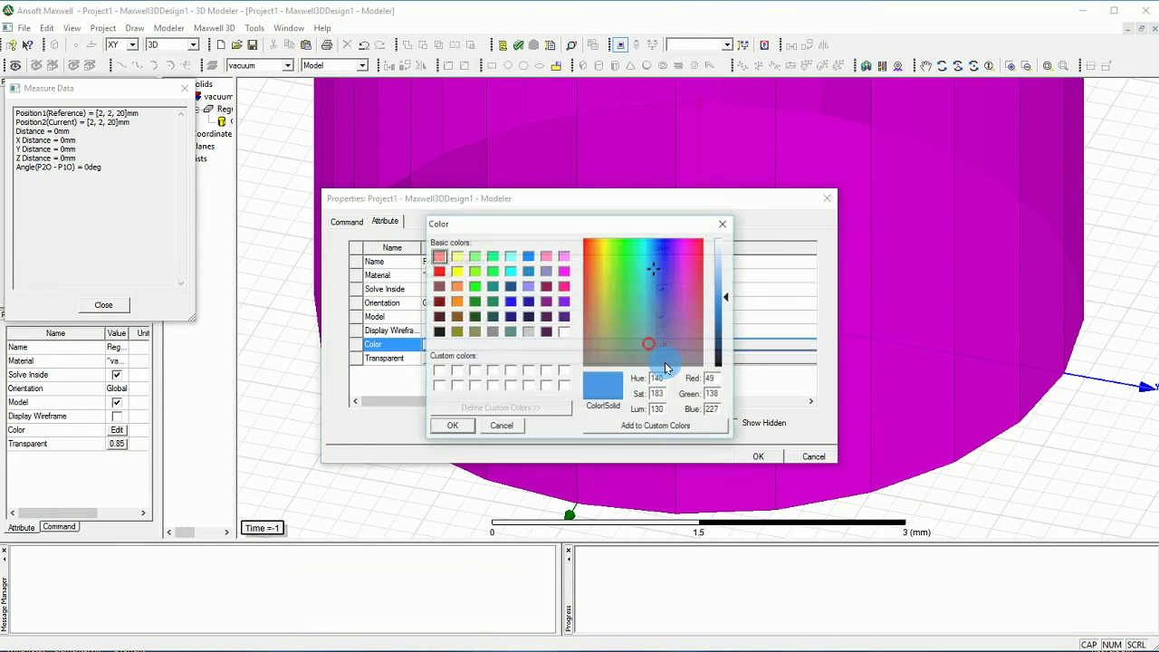
click(619, 238)
click(638, 425)
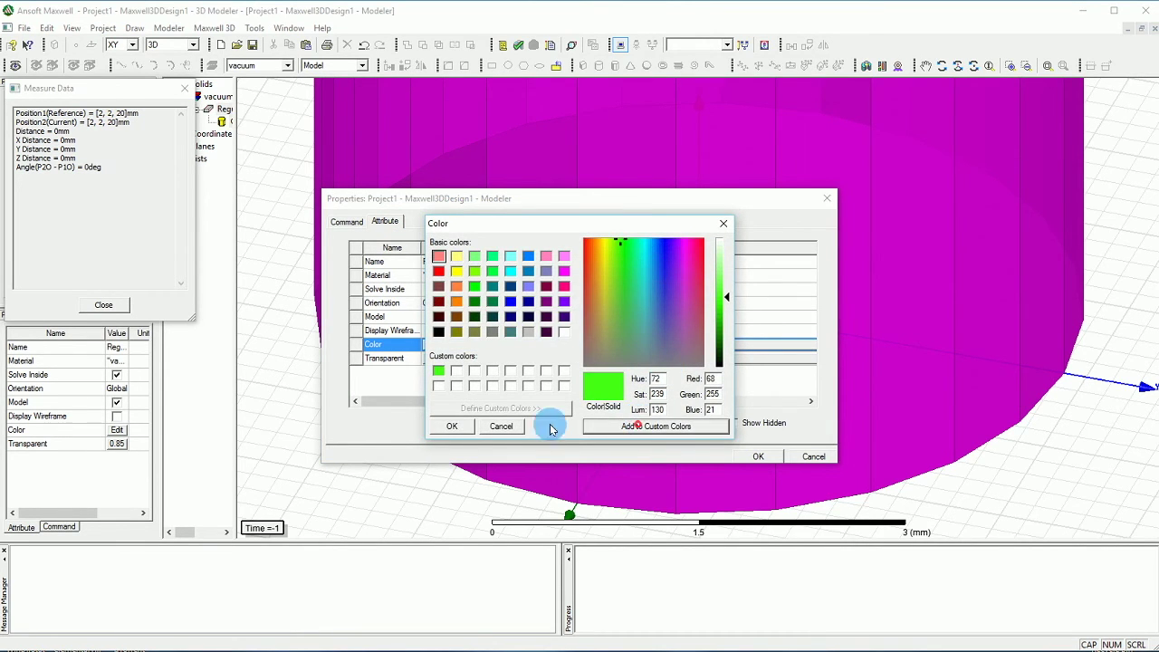
click(452, 426)
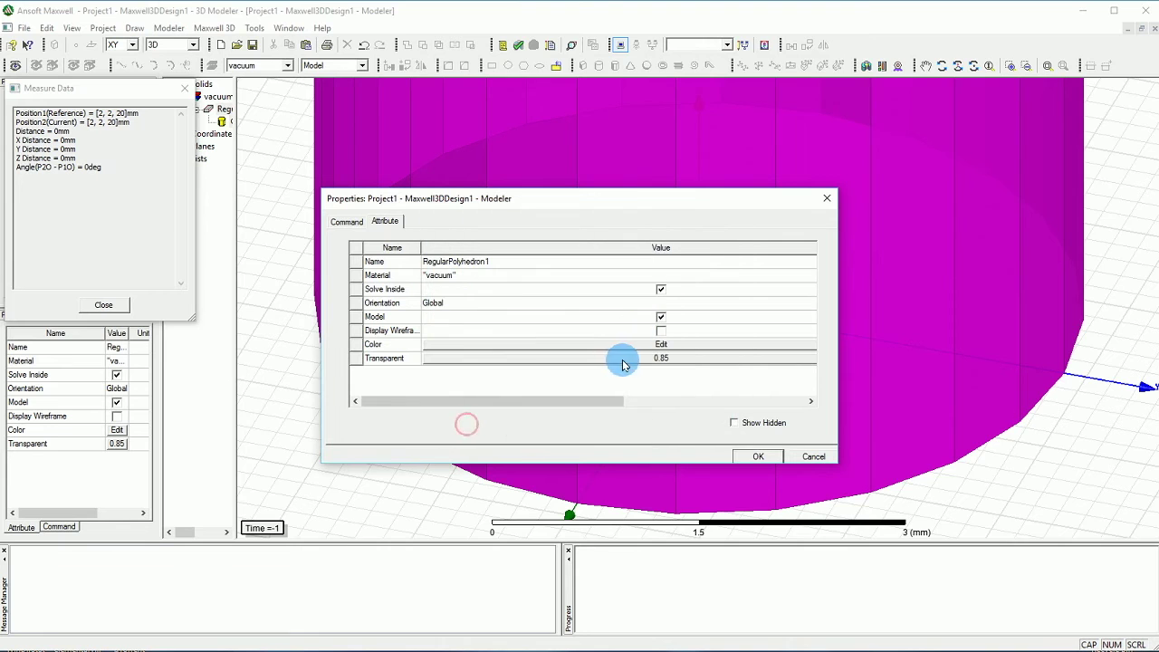
click(763, 459)
Fit the cylinder in view and lower its transparency to about 0.19
drag(240, 123, 294, 131)
scroll(693, 299, down, 5)
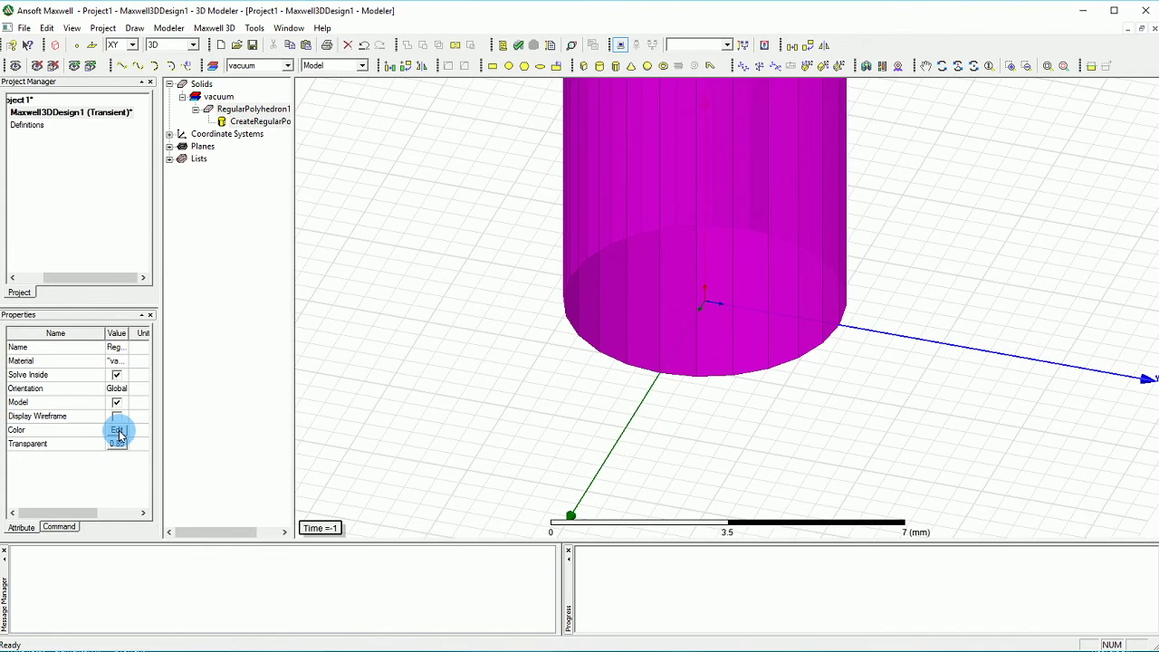
click(119, 432)
click(510, 431)
click(620, 376)
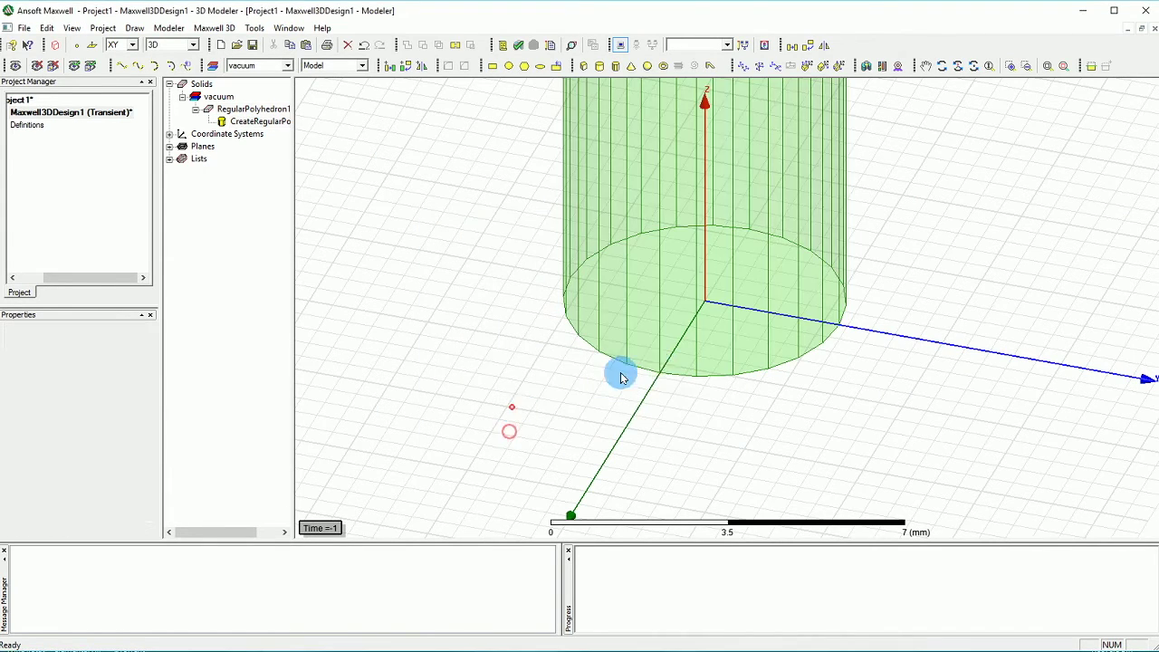
key(ctrl+d)
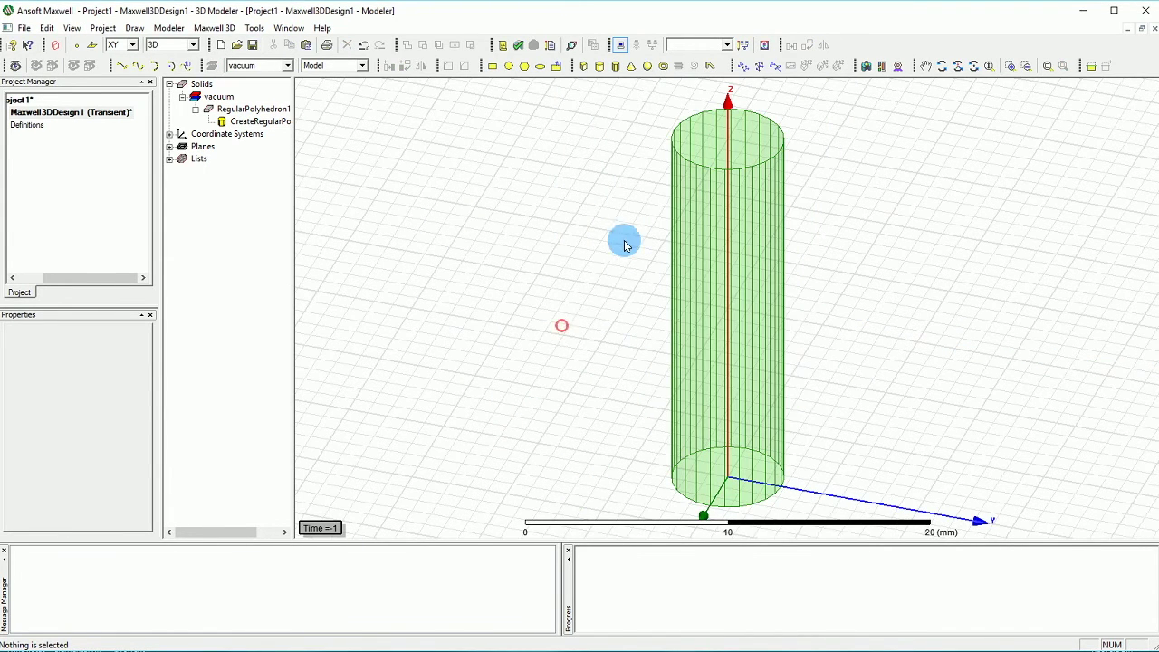
click(691, 169)
click(119, 444)
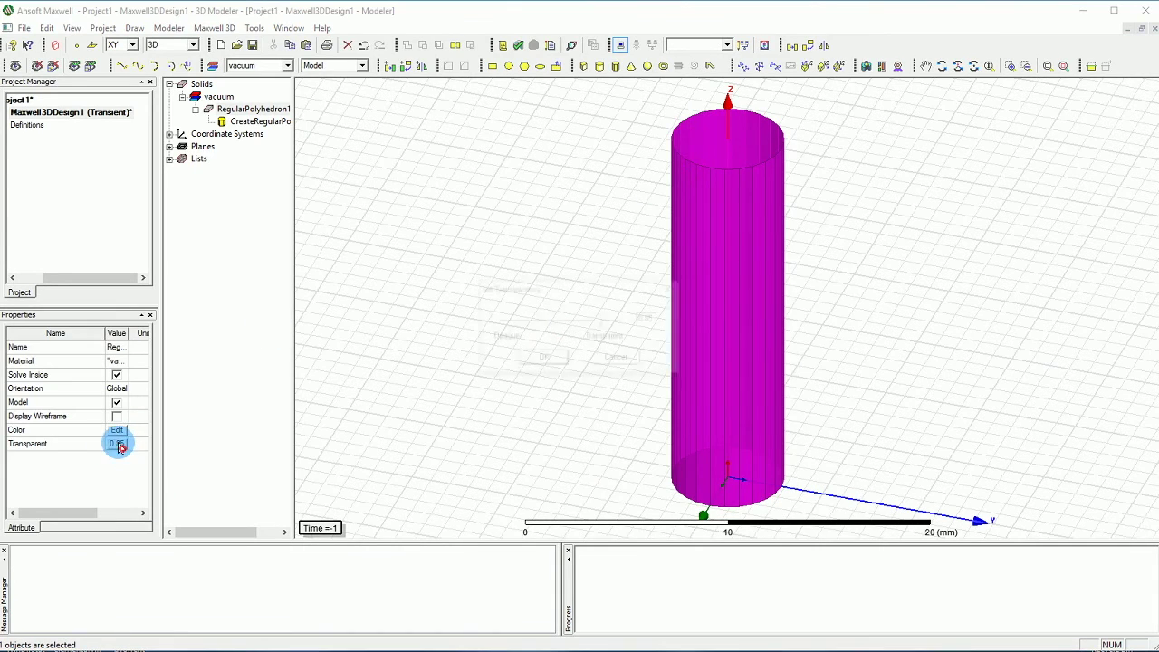
drag(597, 321, 527, 323)
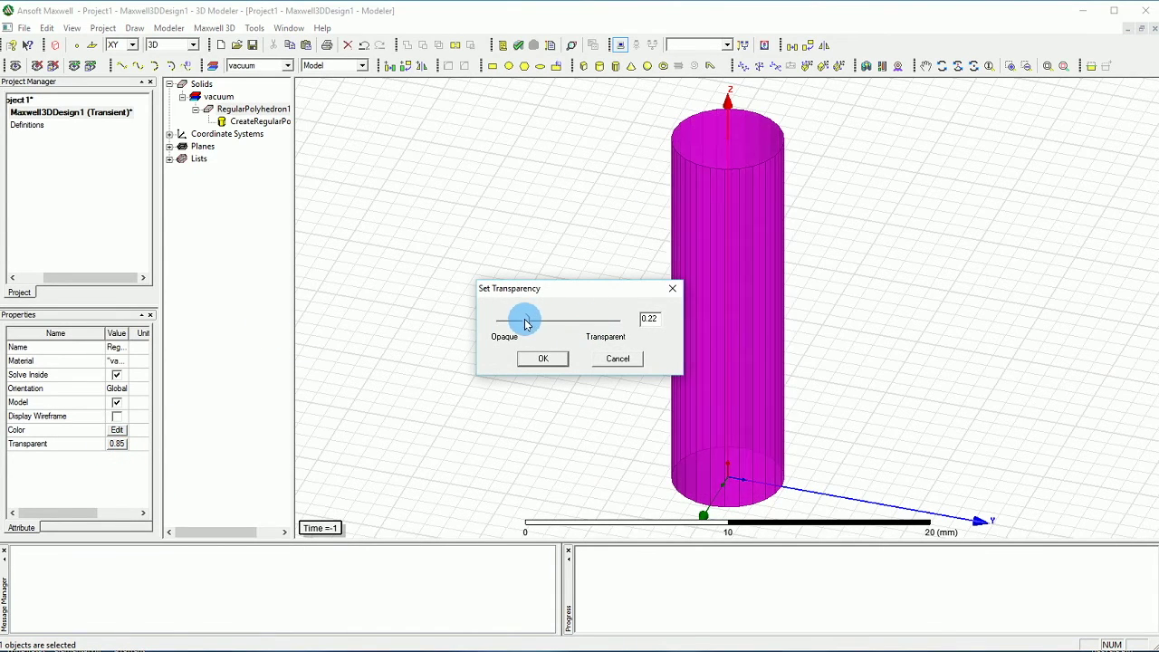
click(544, 359)
click(453, 299)
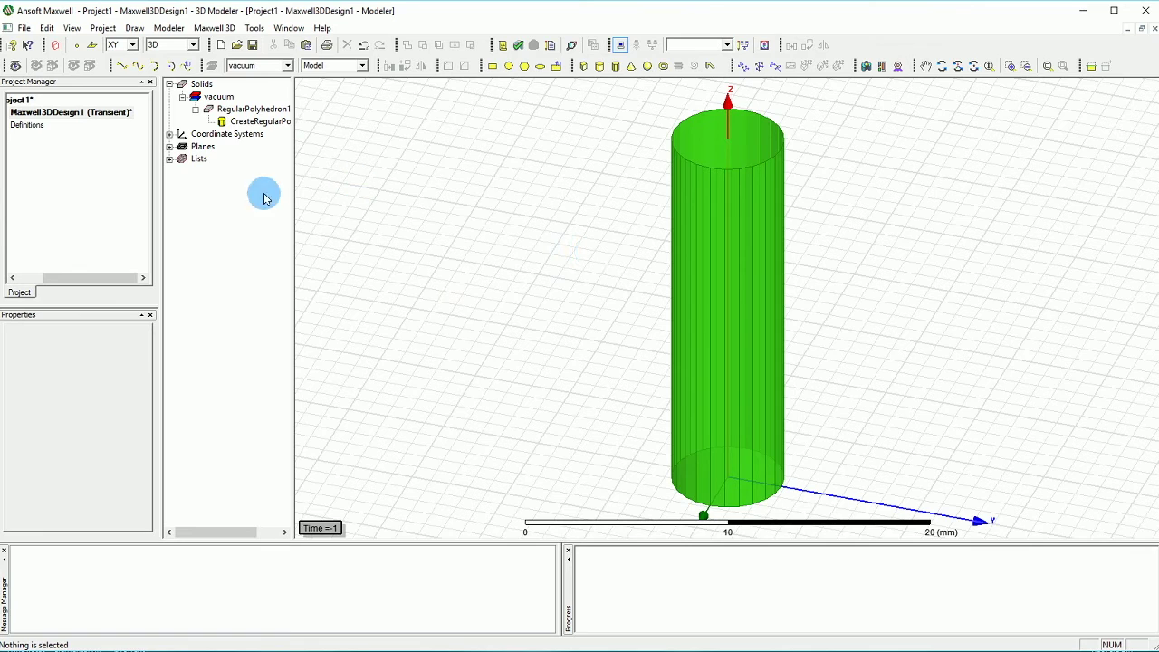
Rename RegularPolyhedron1 to 'core'
click(237, 109)
click(118, 346)
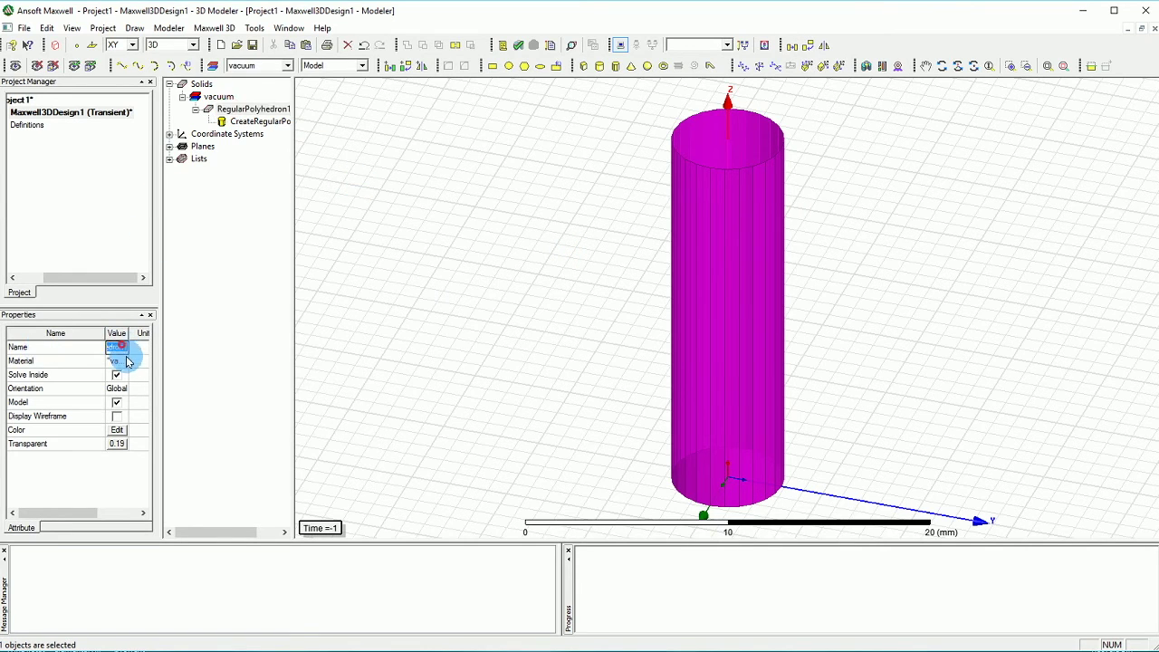
text(core)
key(Return)
click(439, 311)
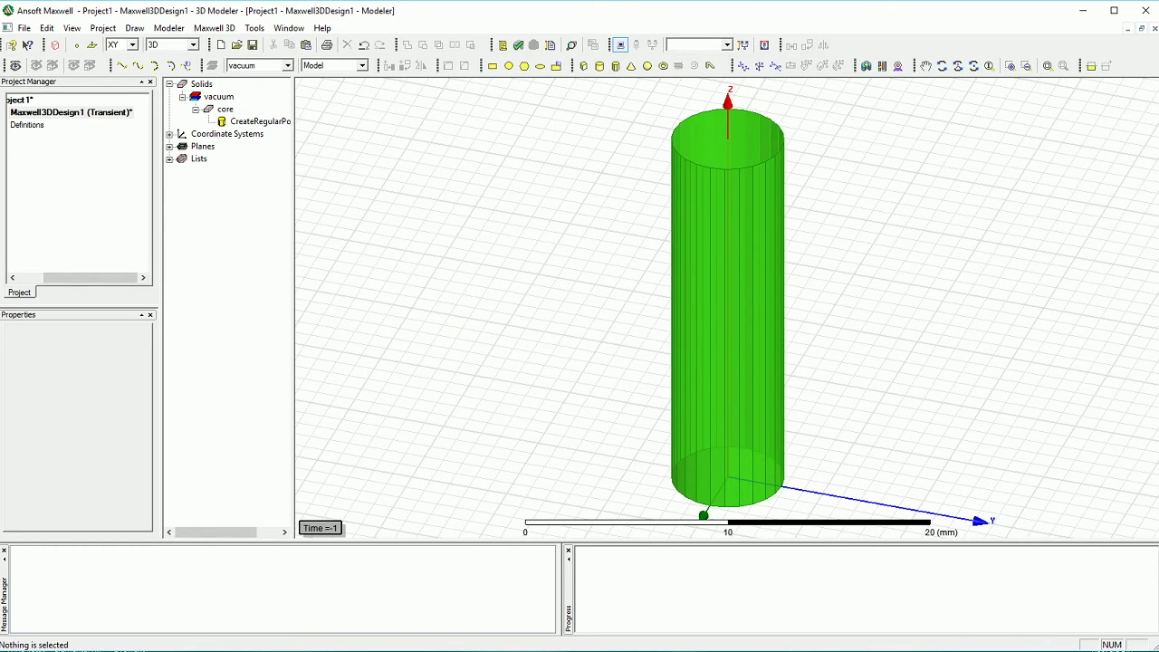
Draw a second 24-segment polyhedron around core, radius point 3, 3, 0, 20 mm tall
click(615, 67)
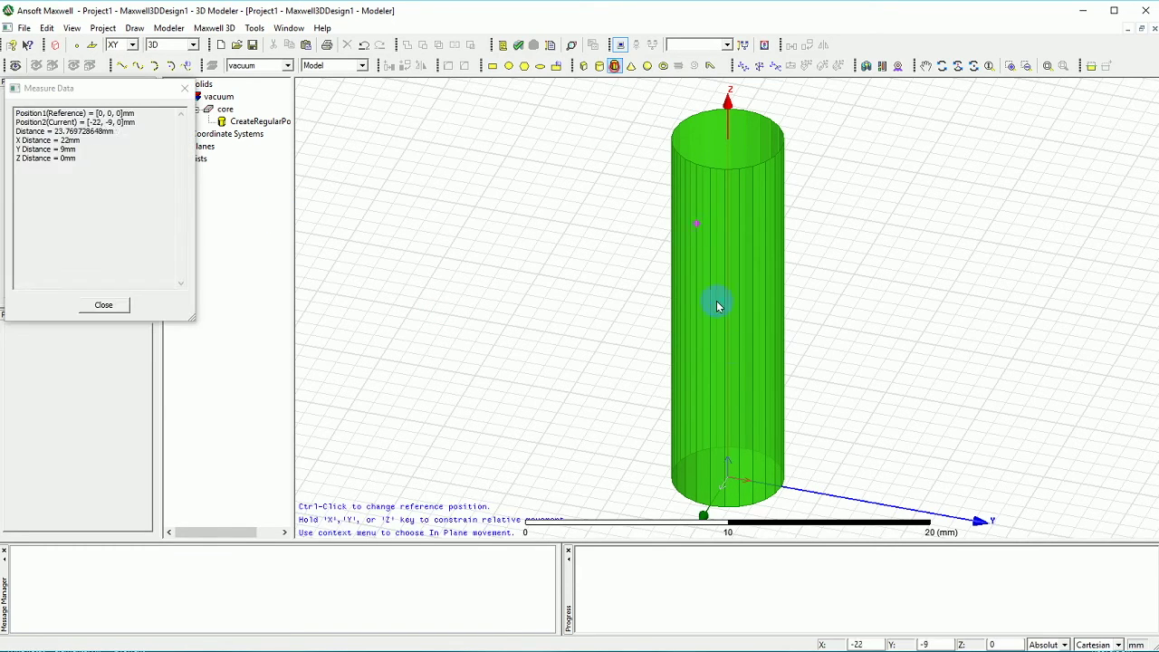
click(730, 481)
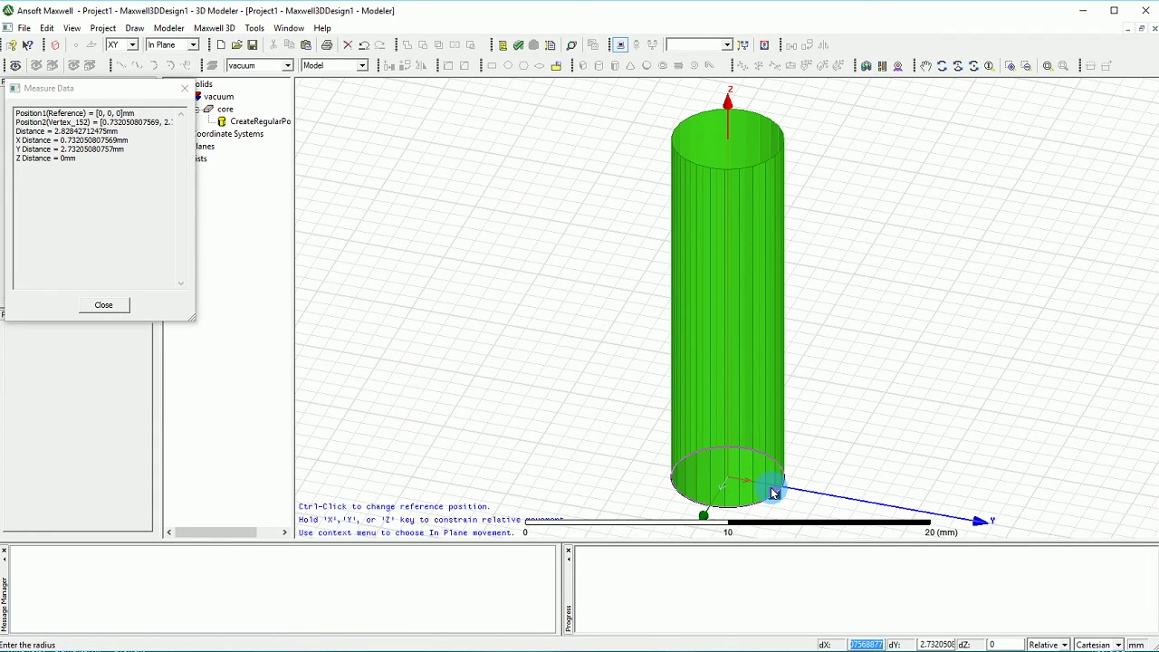
text(3)
key(Tab)
text(3)
key(Tab)
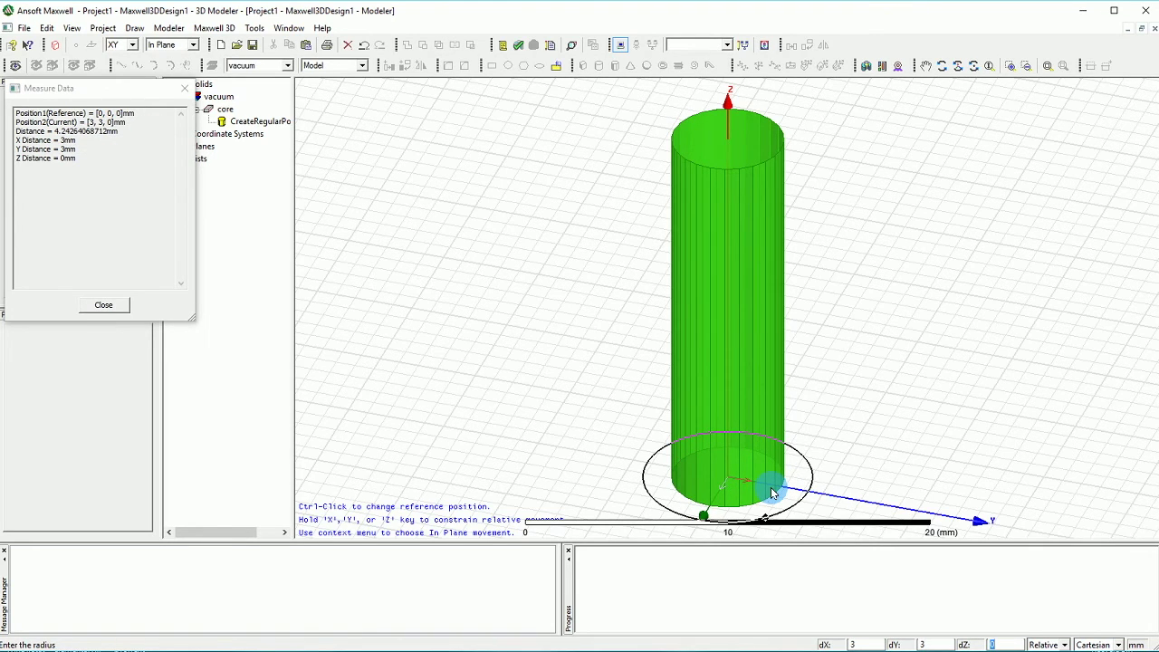
key(Return)
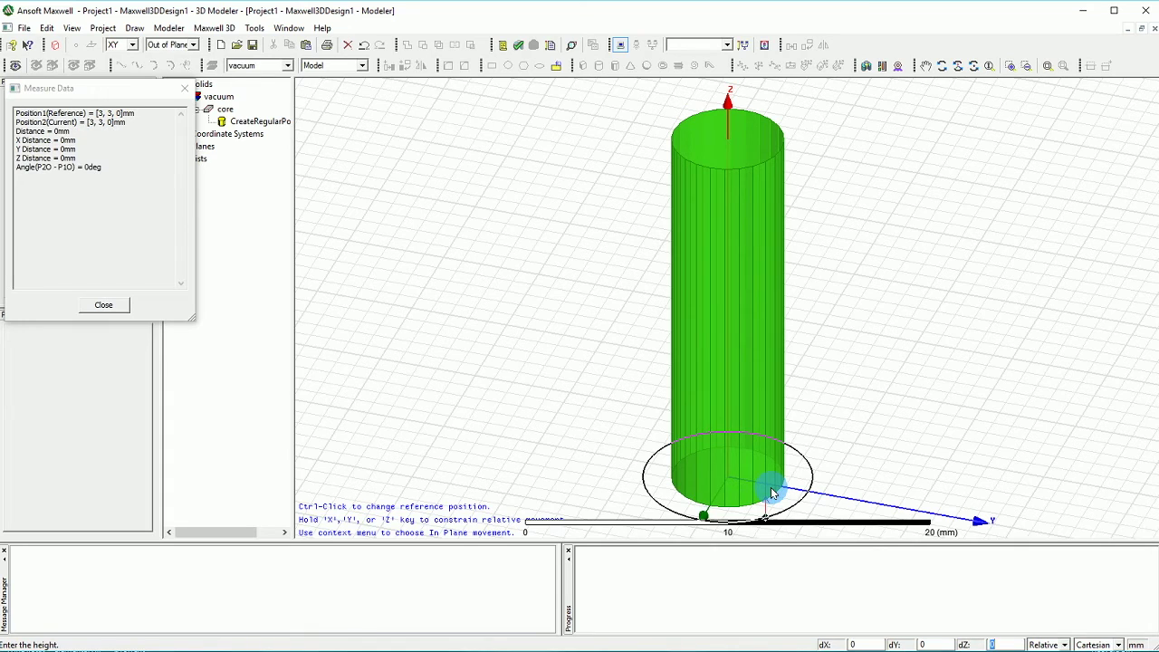
text(20)
key(Return)
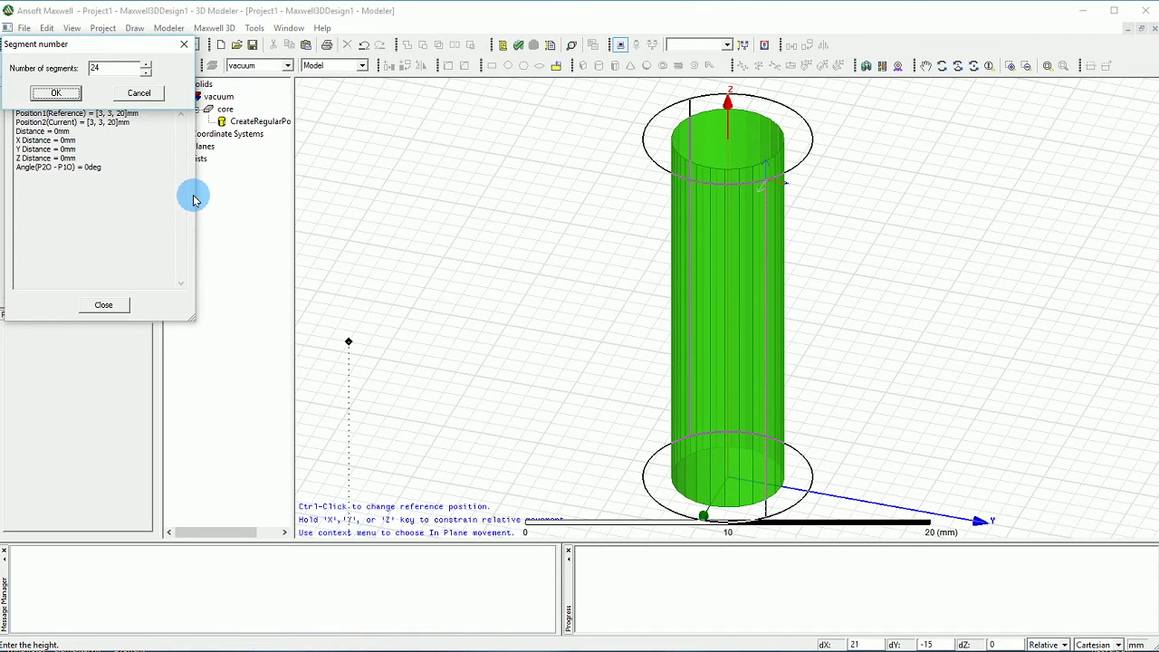
click(56, 94)
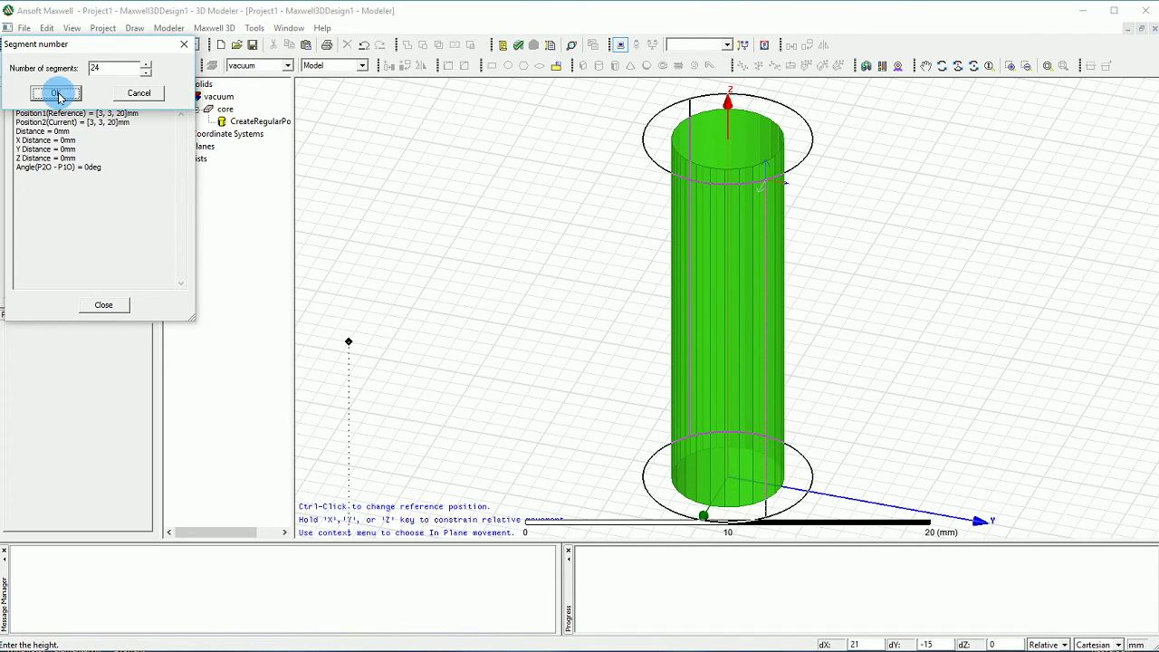
Make the new polyhedron red with transparency 0.05
click(614, 349)
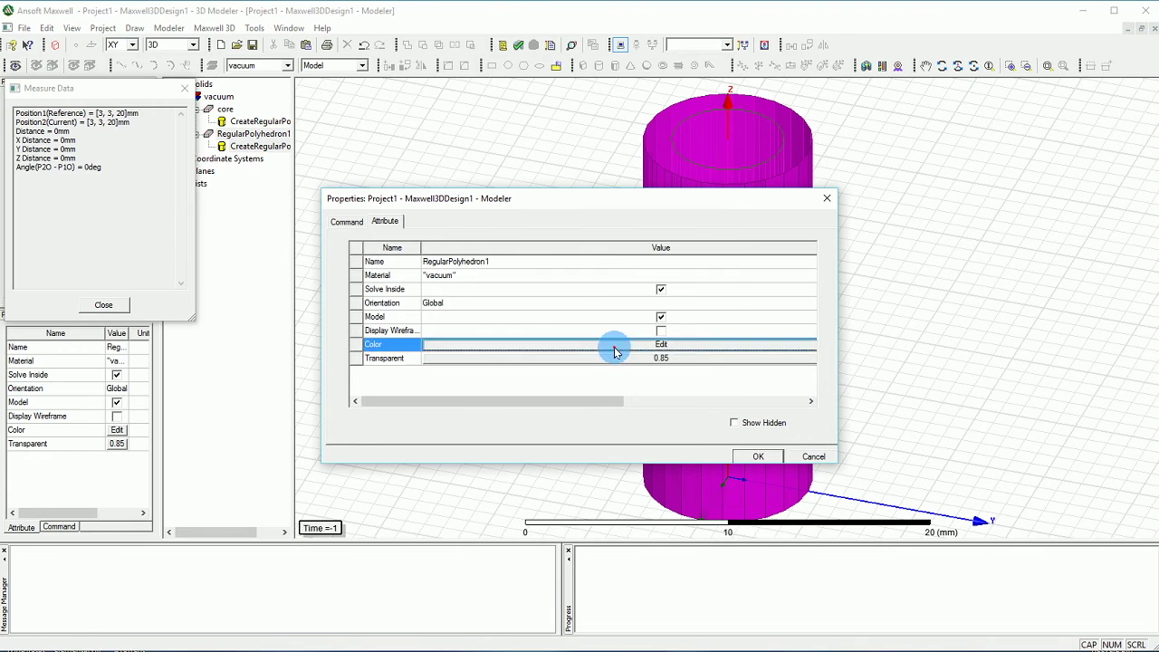
click(616, 348)
click(585, 240)
click(655, 425)
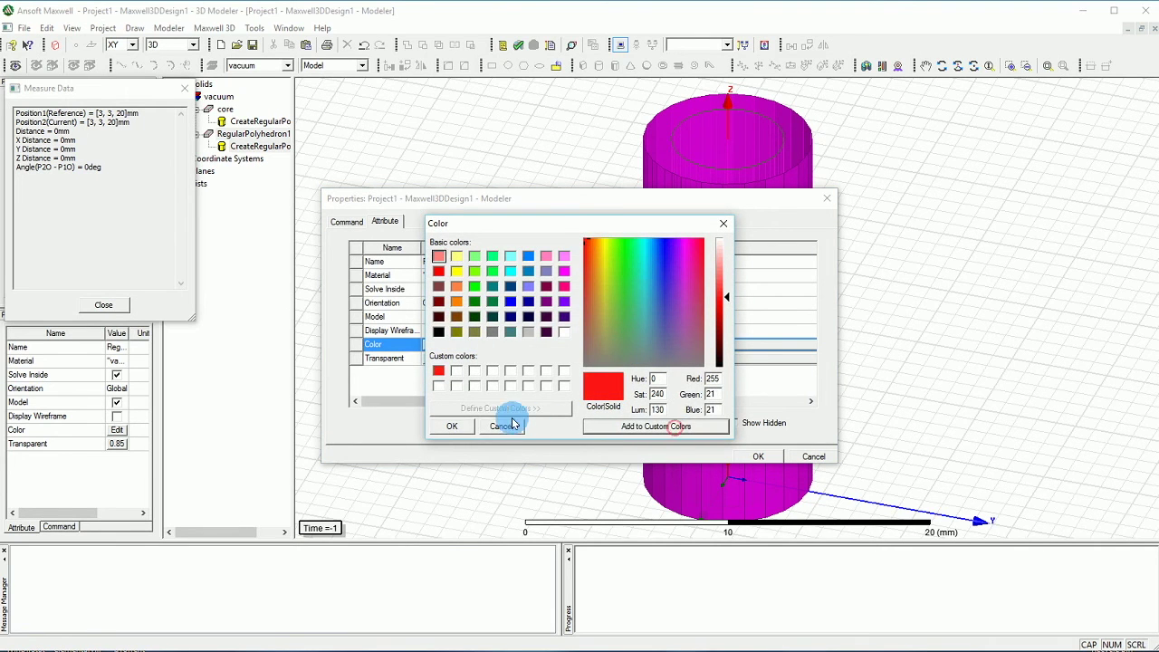
click(507, 425)
click(548, 356)
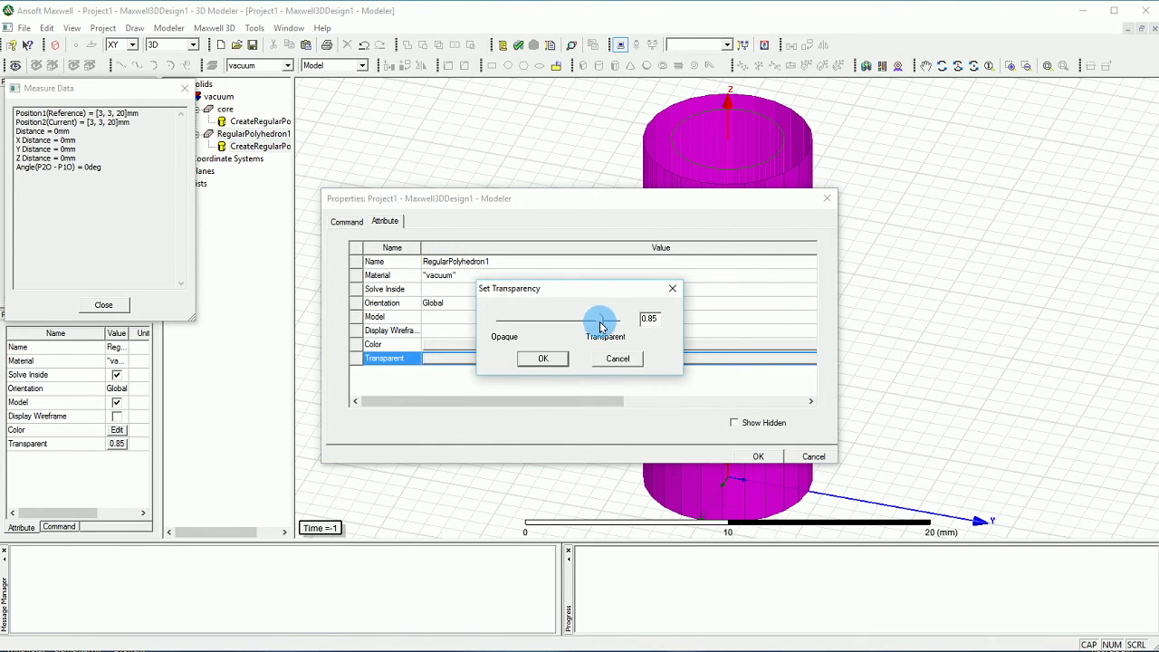
click(542, 357)
Rename the polyhedron to 'Coil' and apply the property changes
click(490, 262)
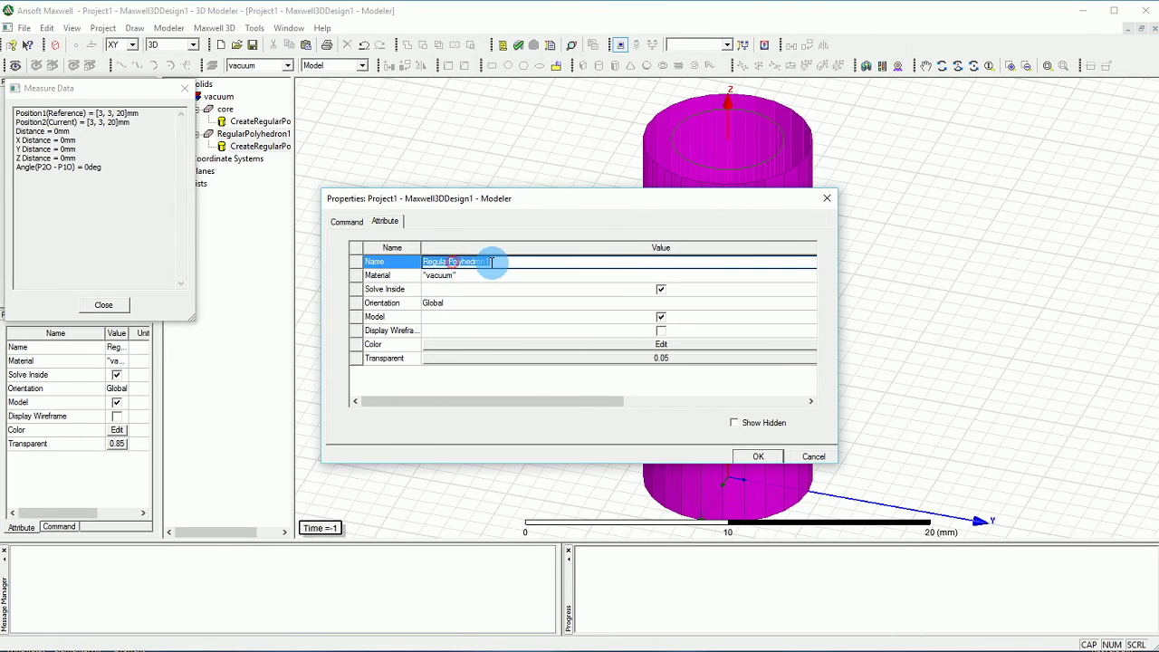
text(Cio)
key(BackSpace)
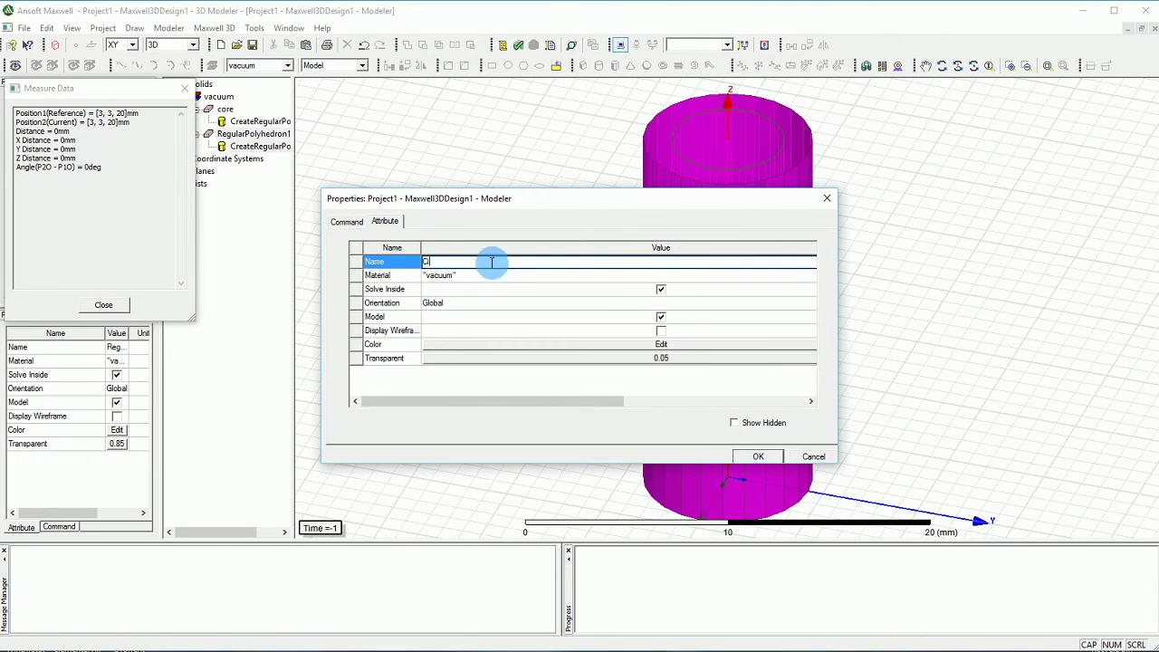
click(346, 222)
click(750, 456)
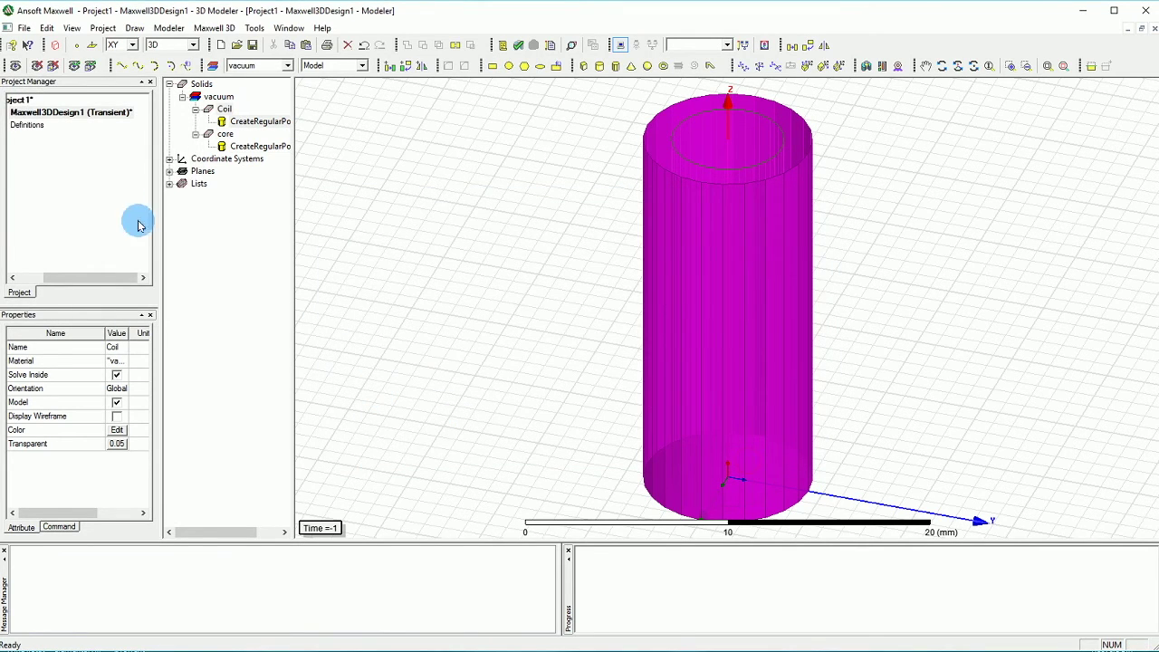
Assign copper as the Coil's material from the model tree
click(222, 108)
right_click(222, 108)
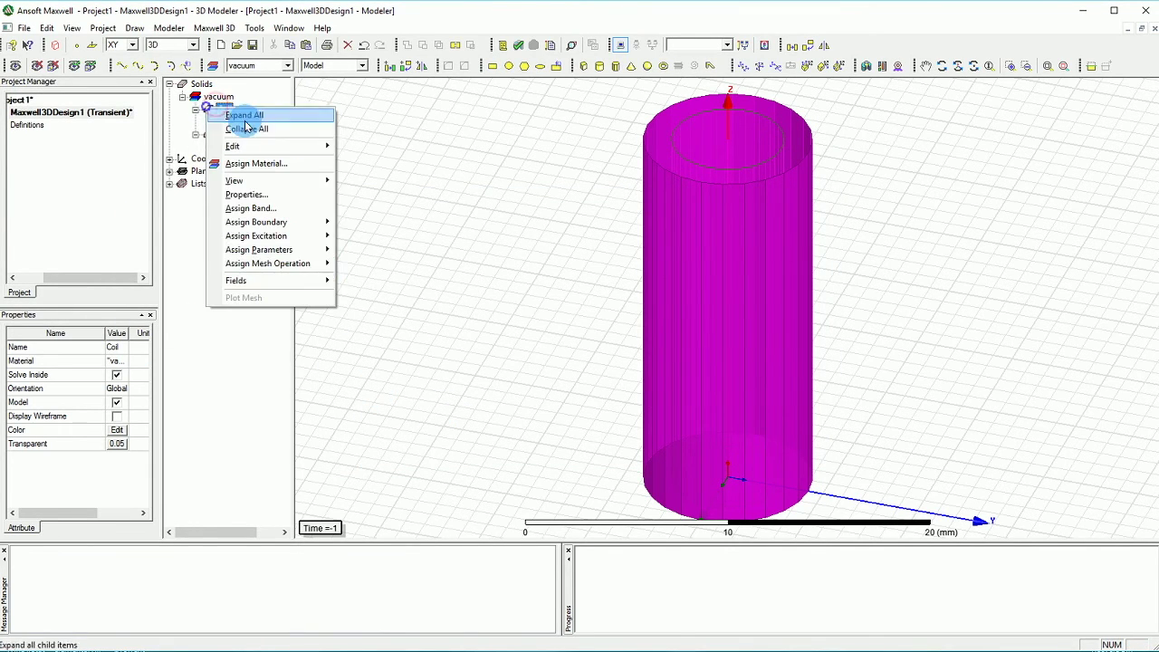
click(311, 163)
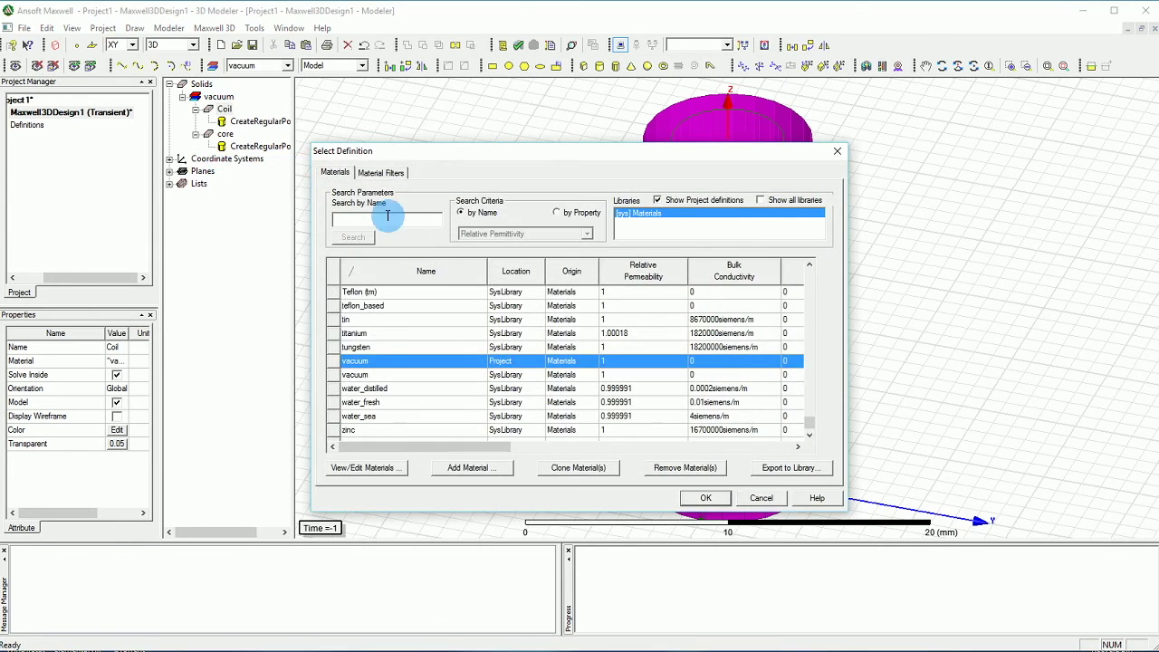
text(copper)
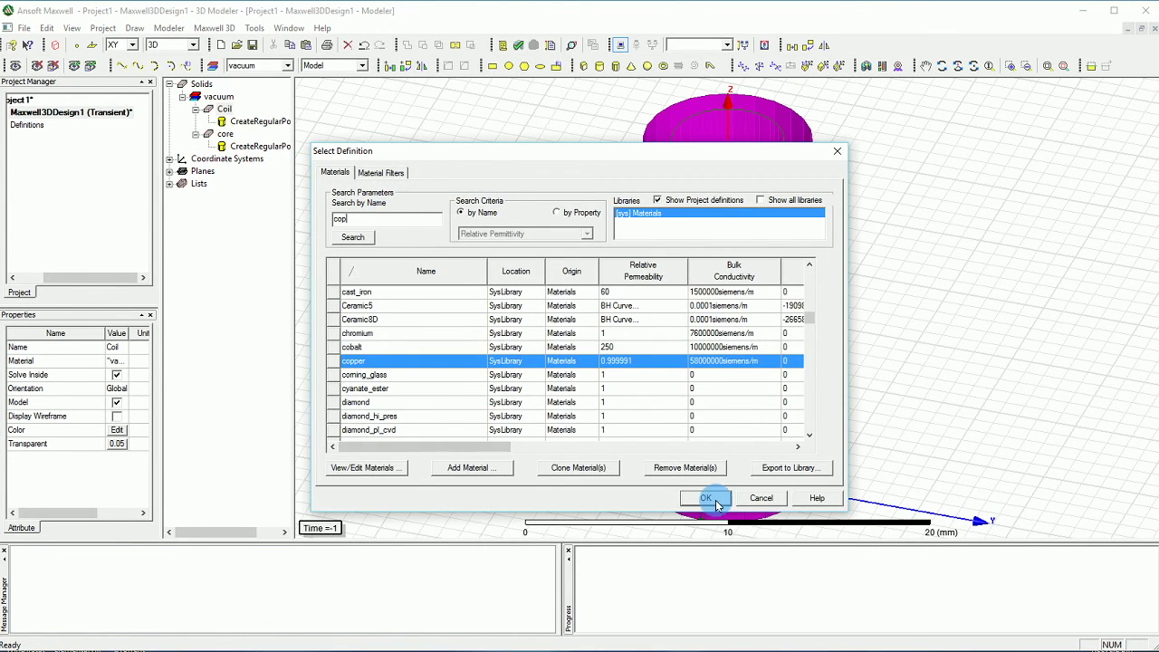
click(705, 497)
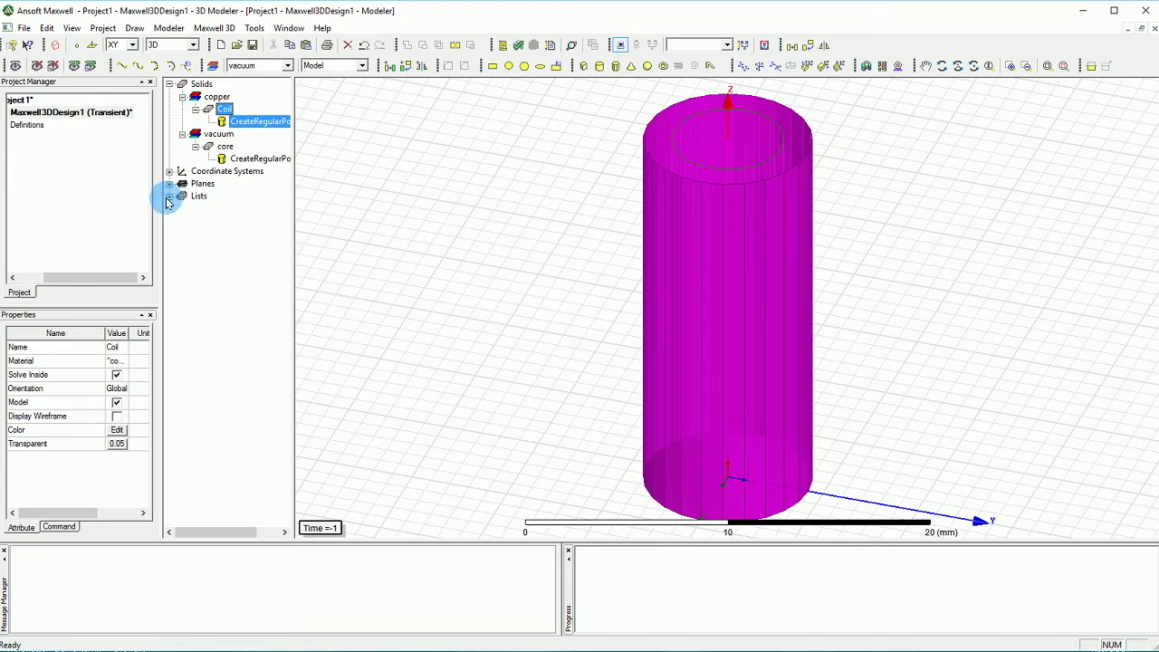
Subtract a clone of core from Coil, undoing an accidental unite first
click(218, 134)
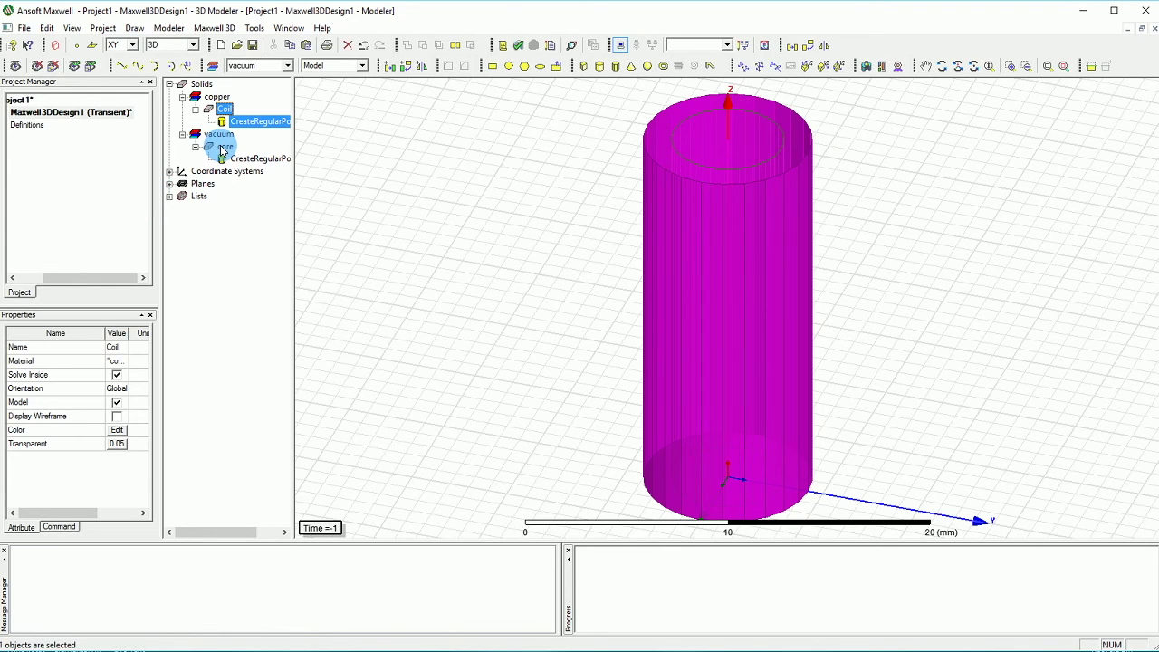
ctrl+click(223, 148)
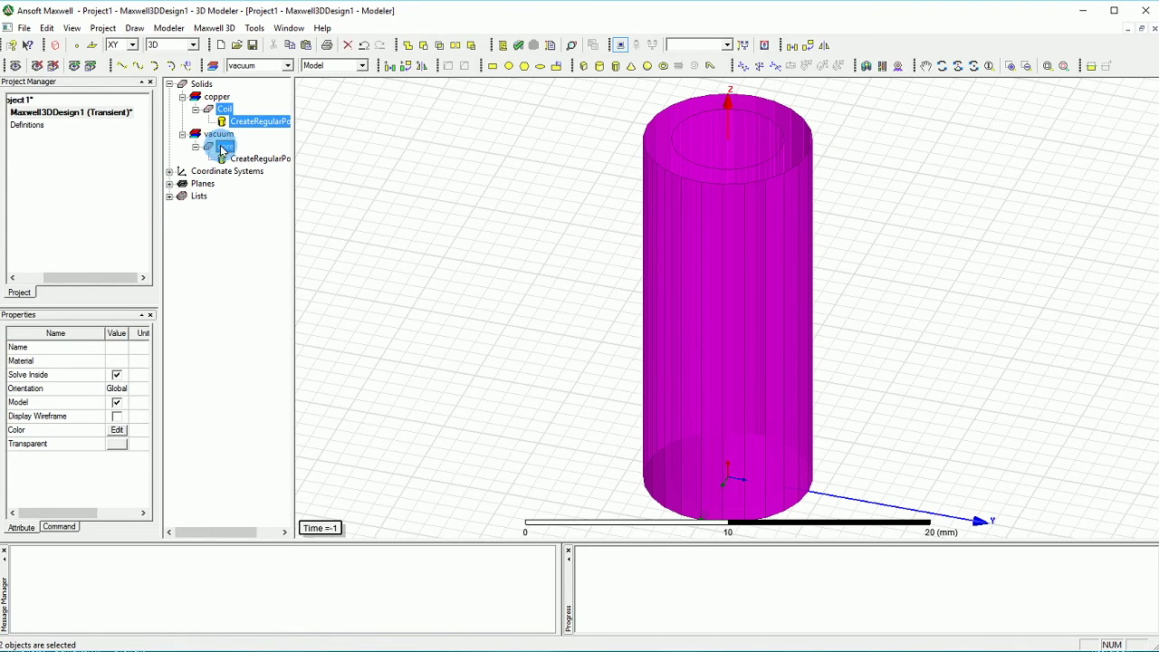
click(414, 52)
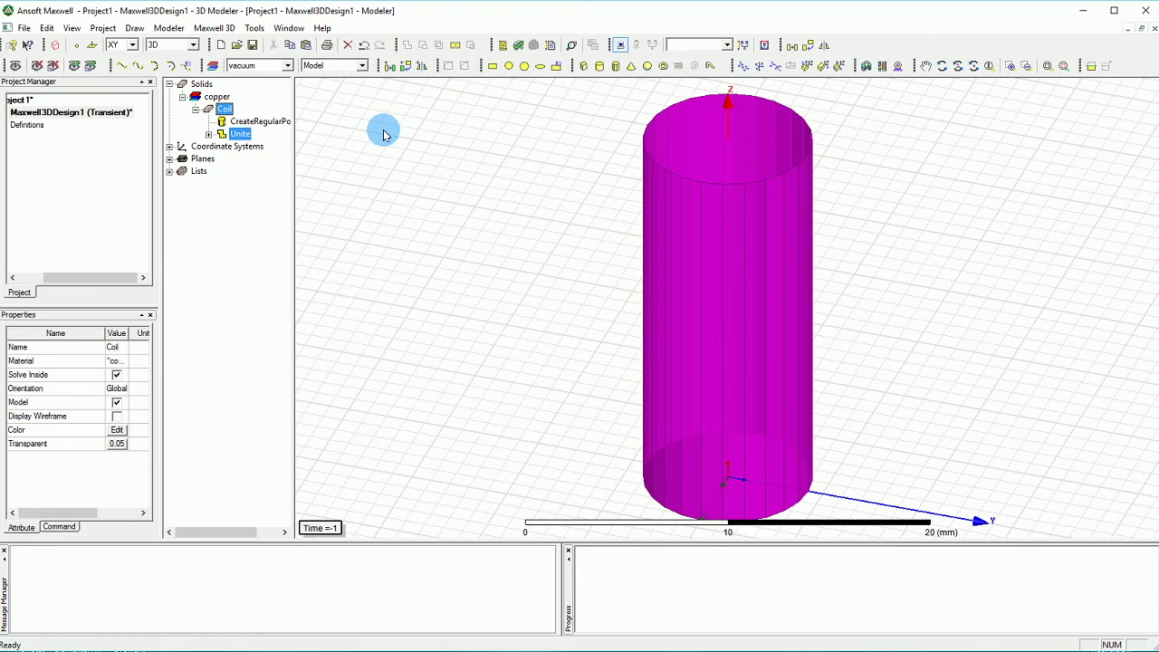
key(ctrl+z)
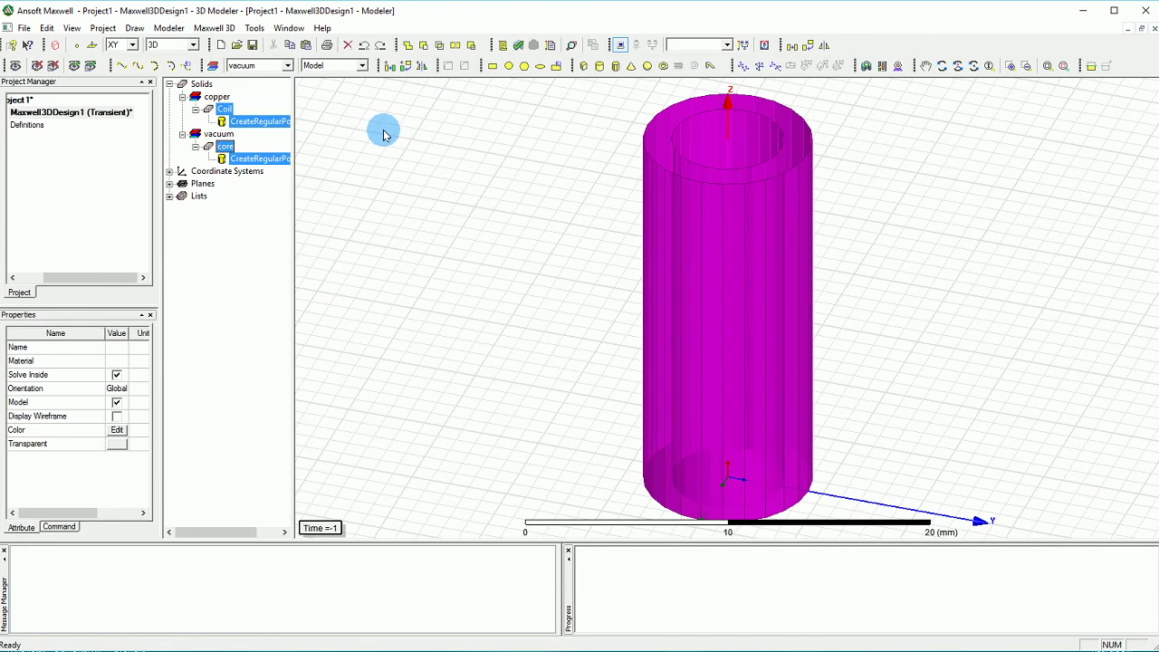
click(423, 45)
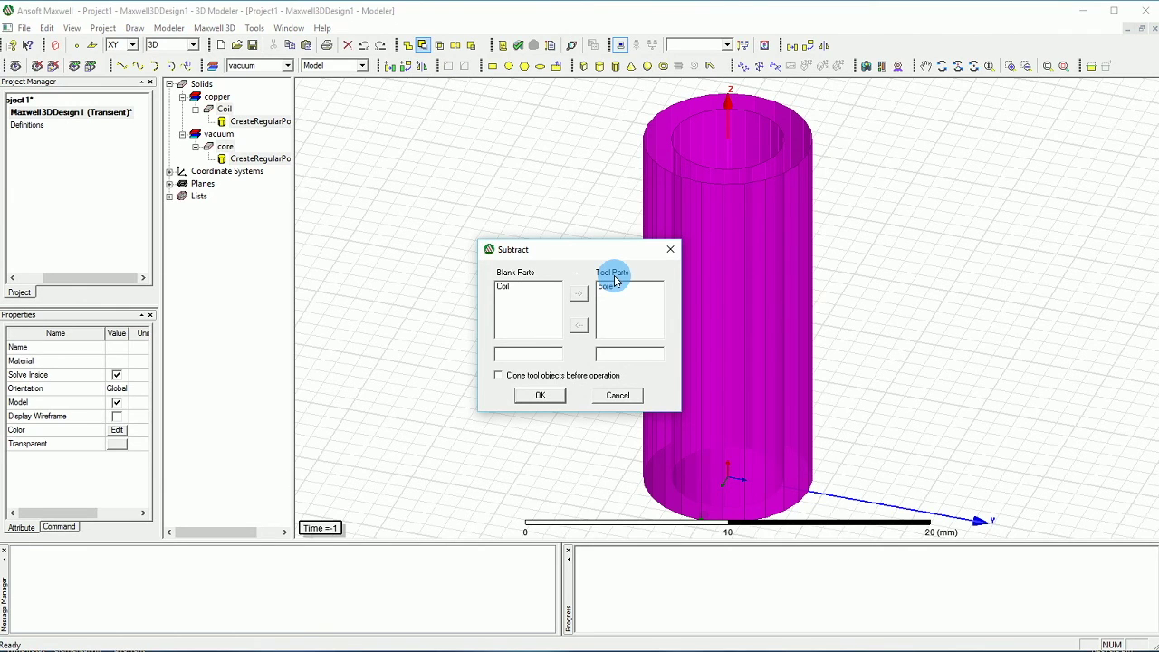
click(576, 374)
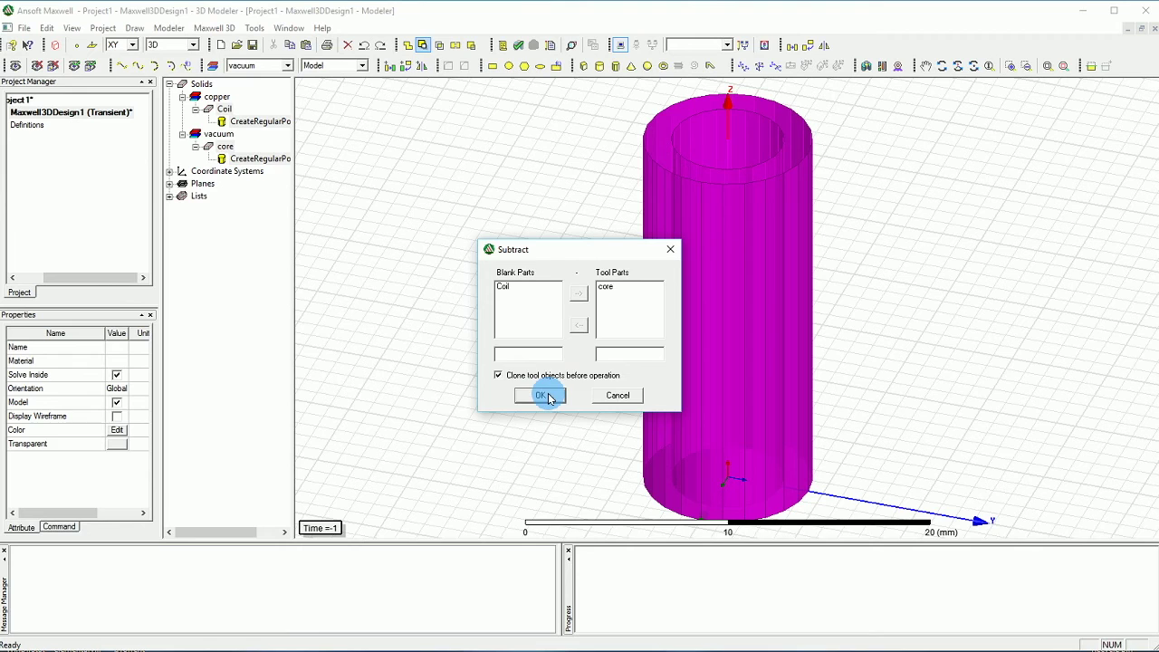
click(546, 396)
click(497, 202)
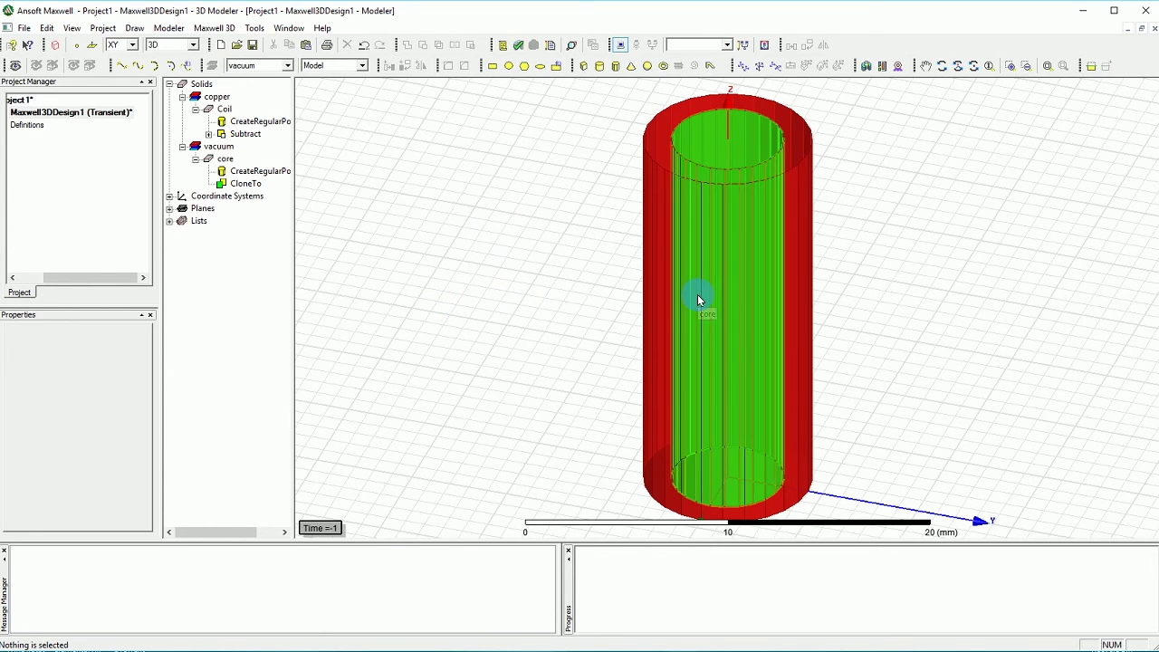
key(Left)
key(Left)
key(Left)
key(Left)
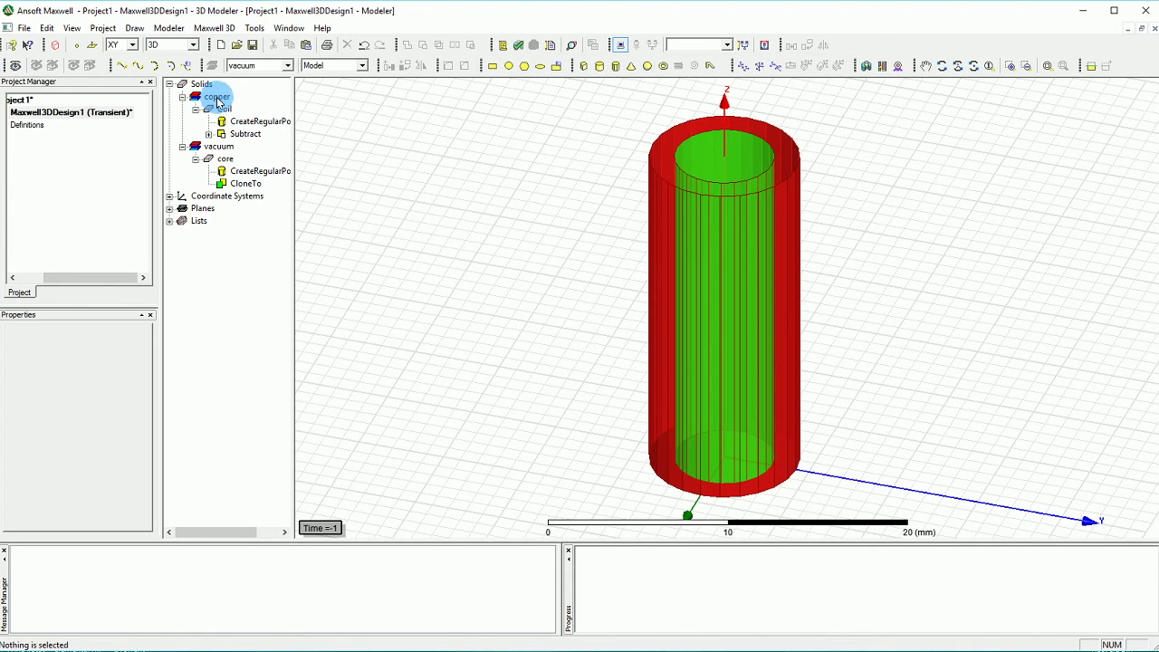
Assign ferrite as the core's material, found by searching 'fer'
click(217, 98)
click(219, 147)
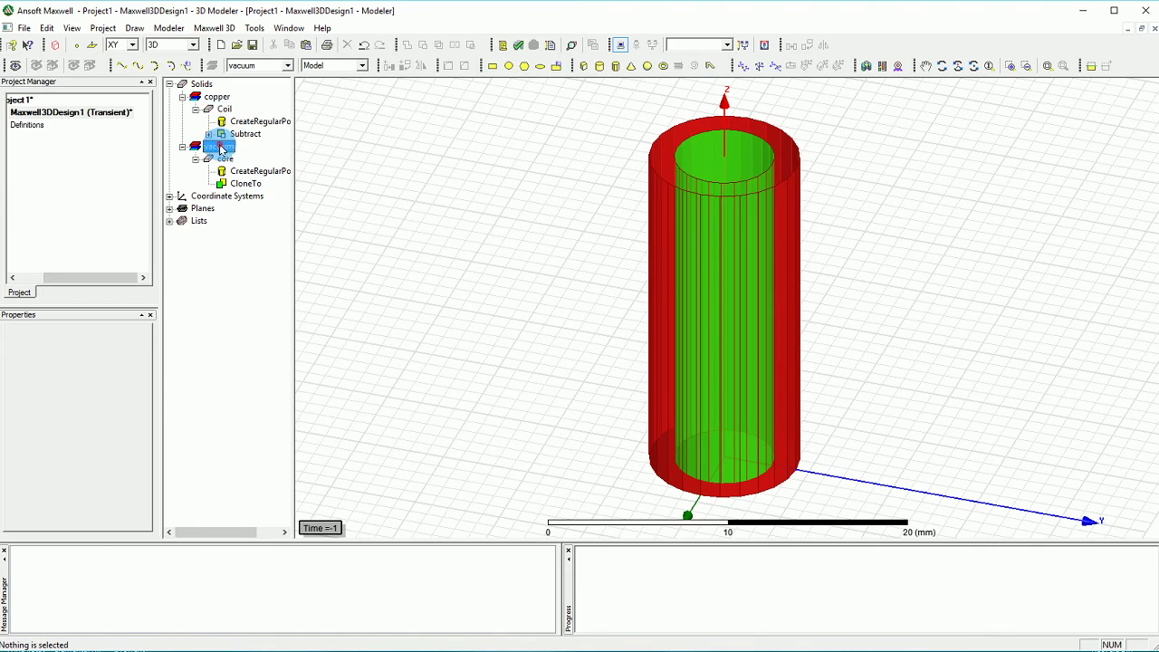
right_click(222, 158)
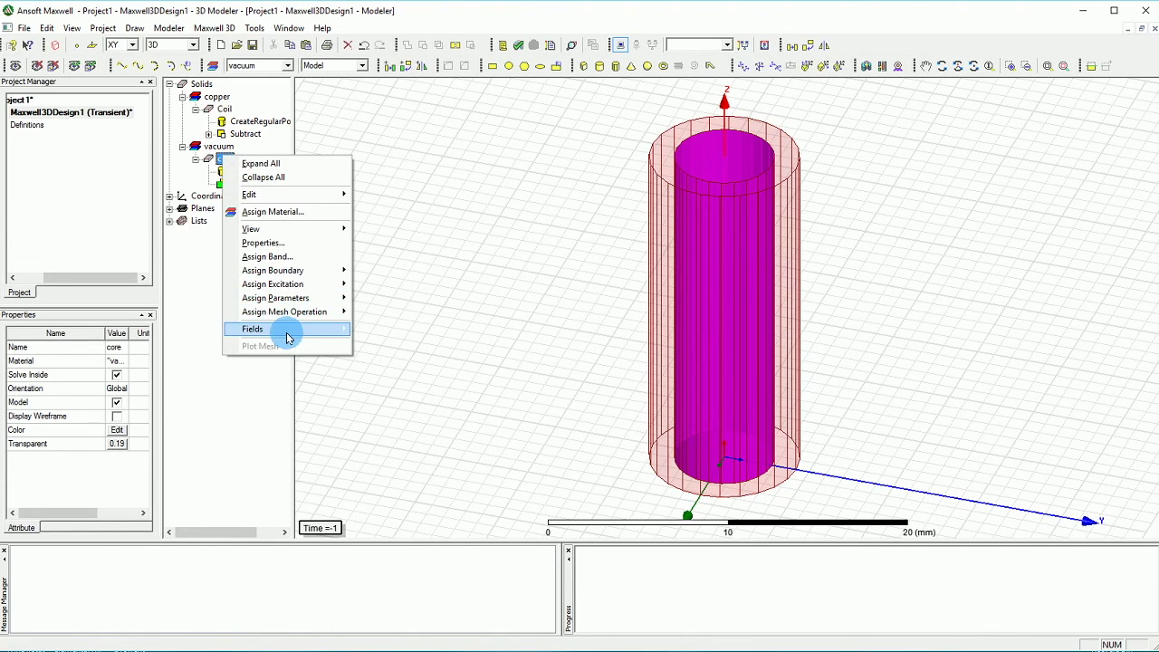
click(281, 212)
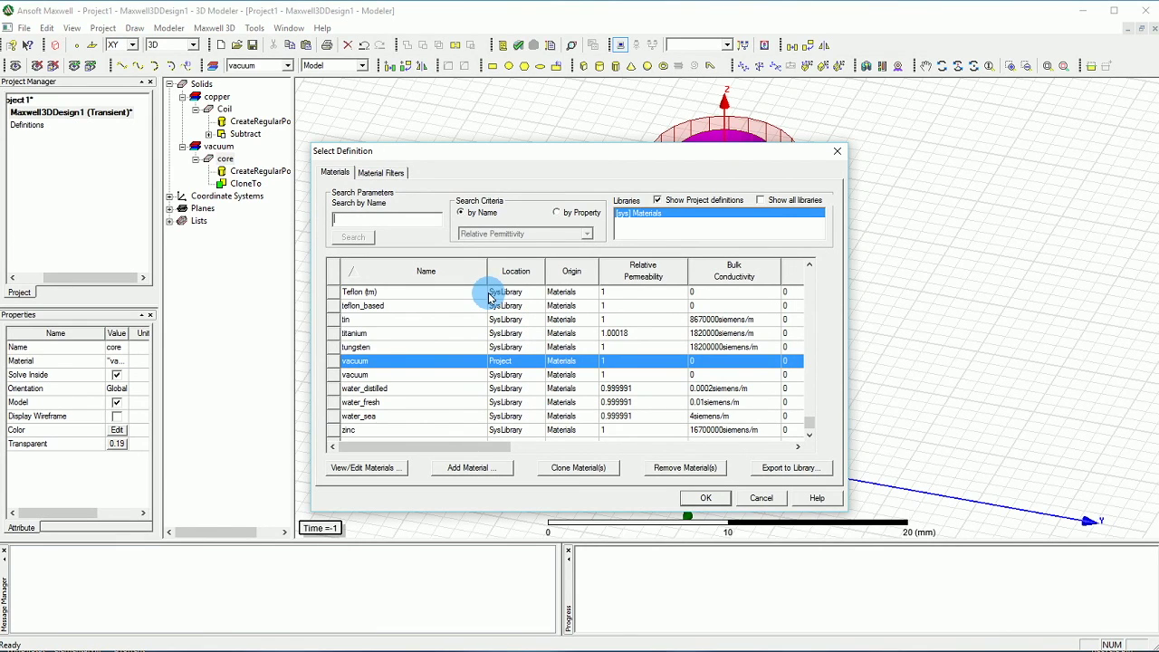
click(402, 221)
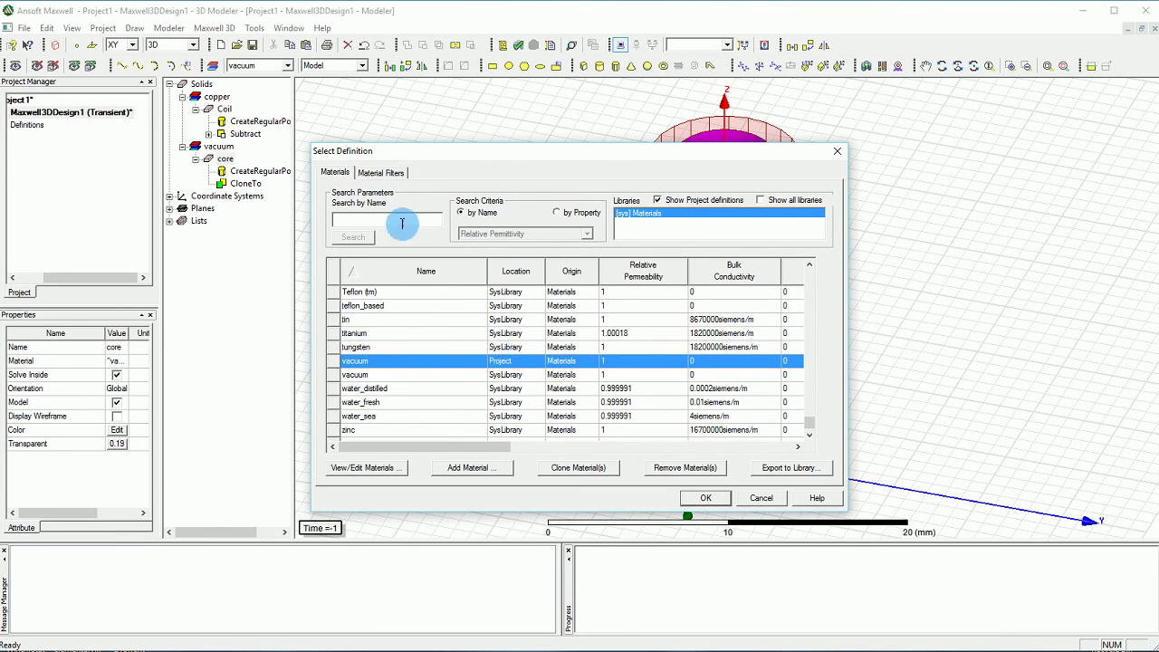
text(fer)
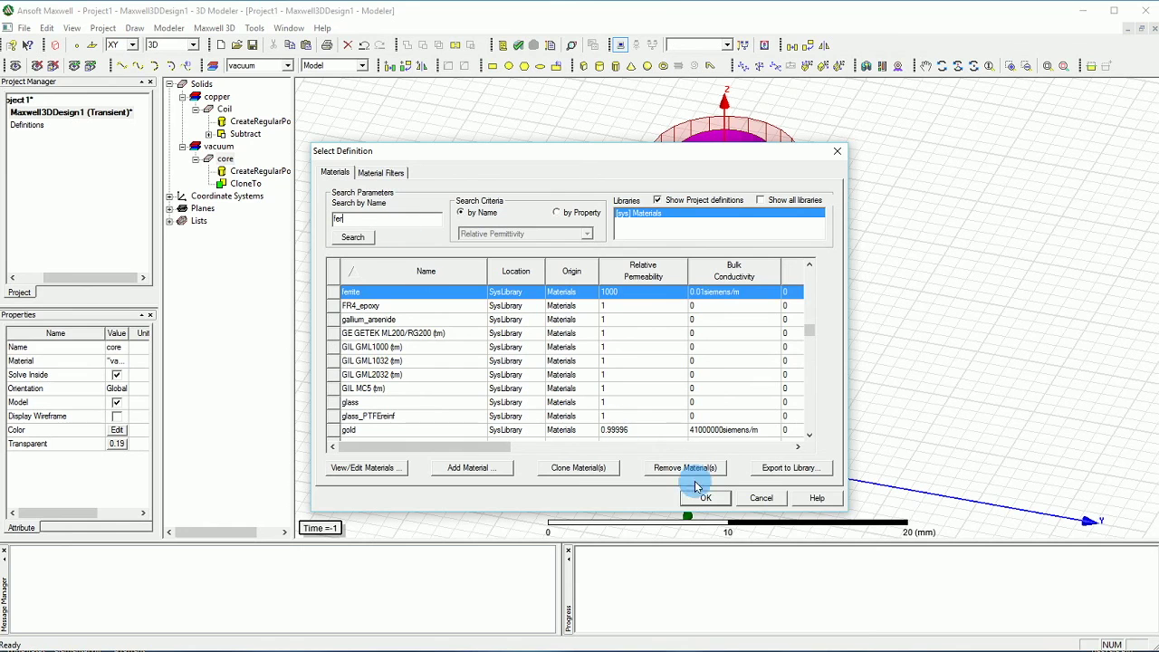
click(699, 497)
click(558, 210)
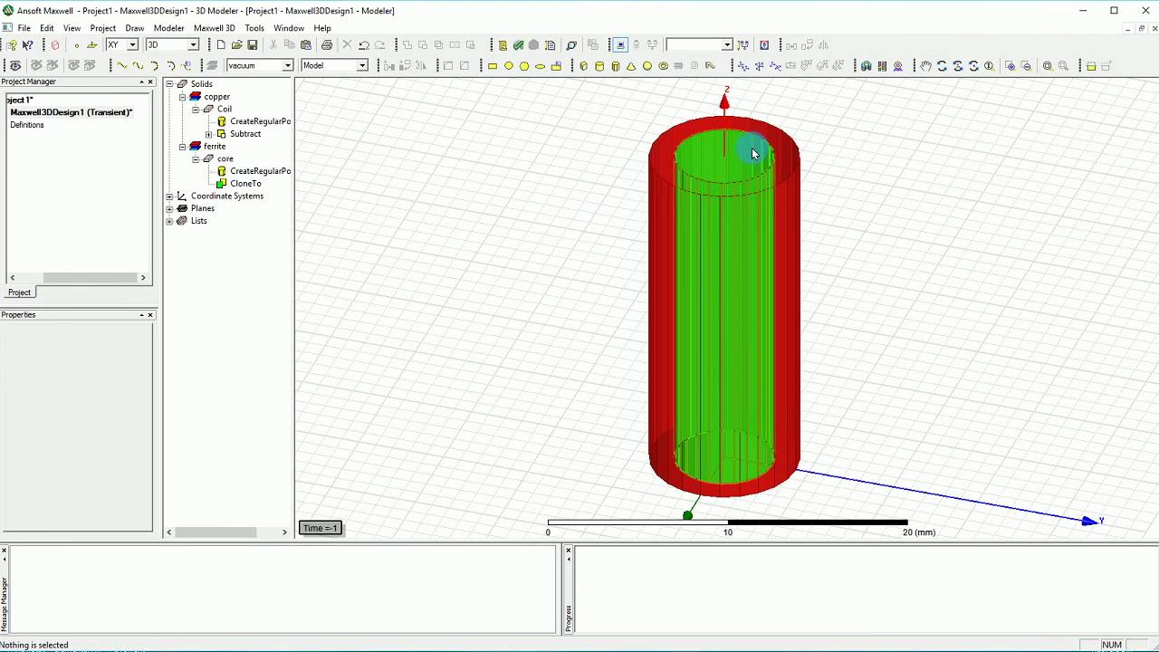